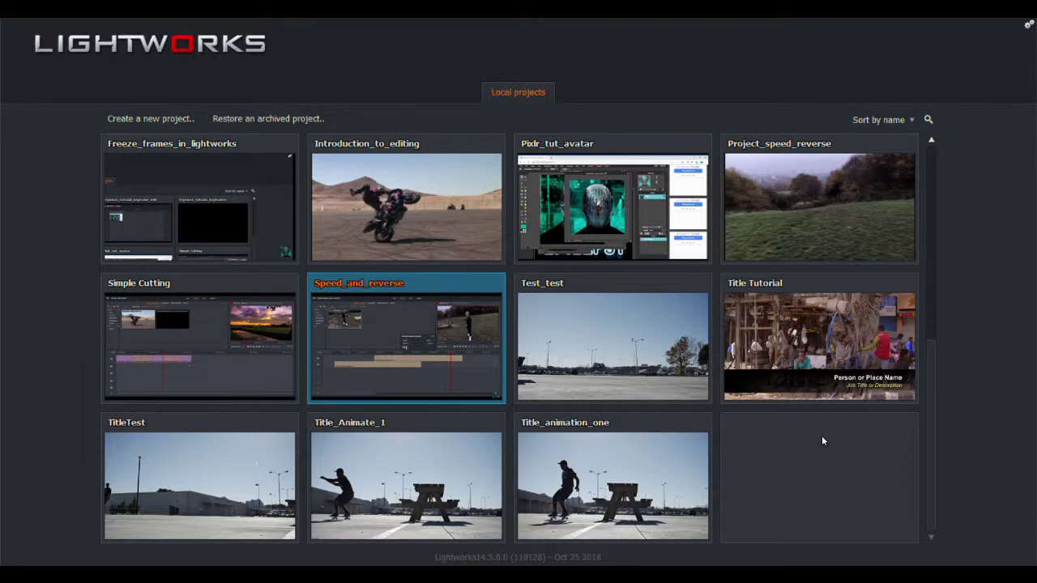
Create the Mirror_effect project with its frame rate set to Auto.
{"action": "left_click", "coordinate": [172, 125]}
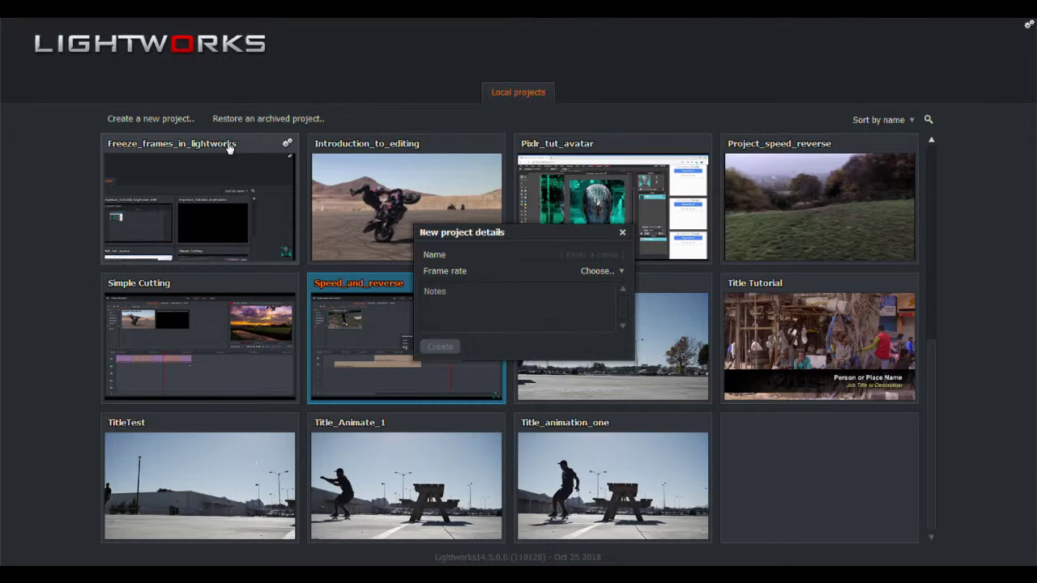
{"action": "type", "text": "Mirror_effect"}
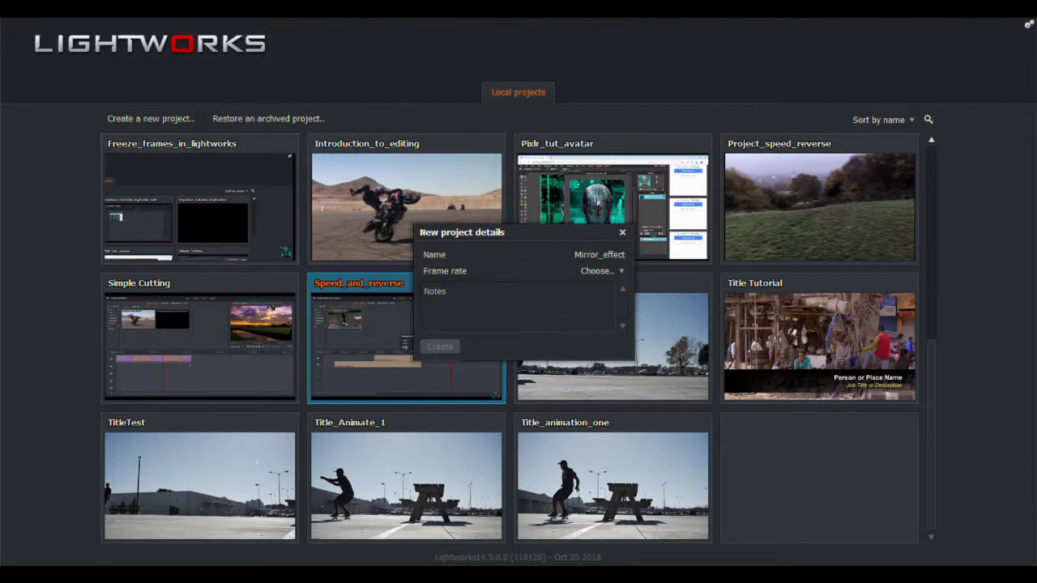
{"action": "left_click", "coordinate": [620, 271]}
{"action": "left_click", "coordinate": [604, 301]}
{"action": "left_click", "coordinate": [442, 350]}
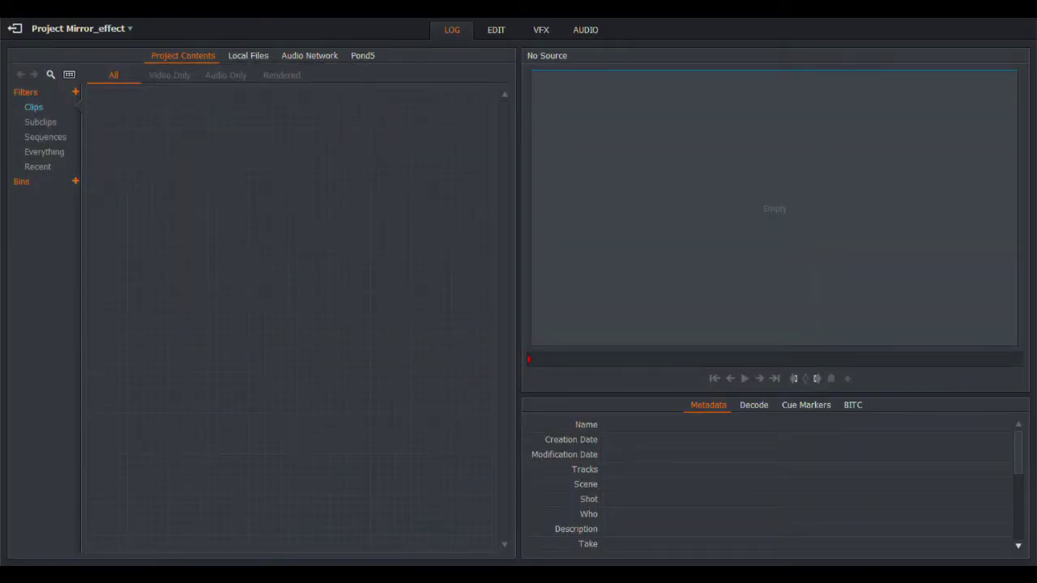
Import the VID-20181203-WA0001 (1) clip into Project Contents and switch to the EDIT workspace.
{"action": "left_click_drag", "start_coordinate": [257, 168], "coordinate": [256, 170]}
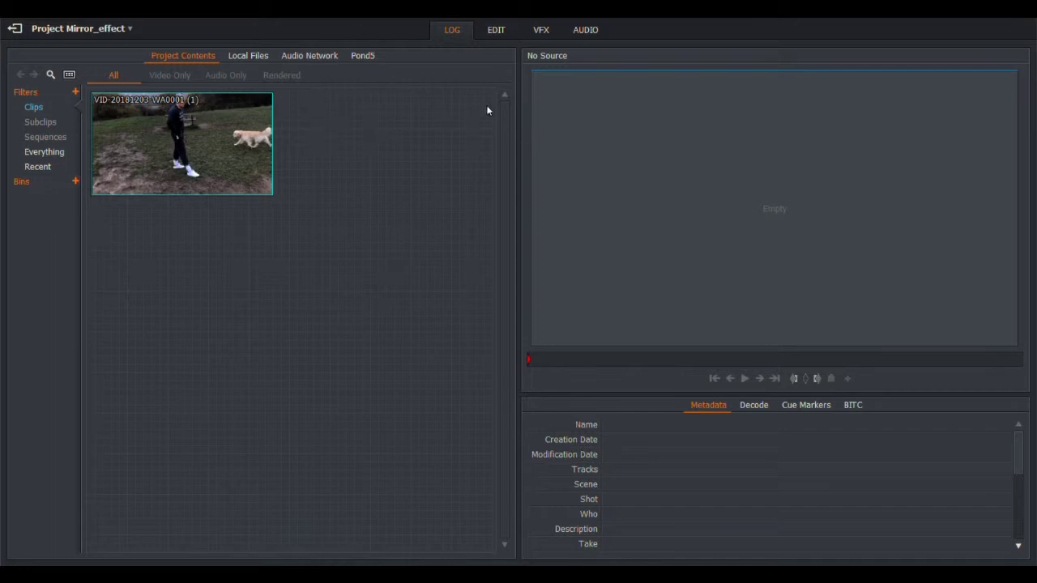
{"action": "left_click", "coordinate": [496, 36]}
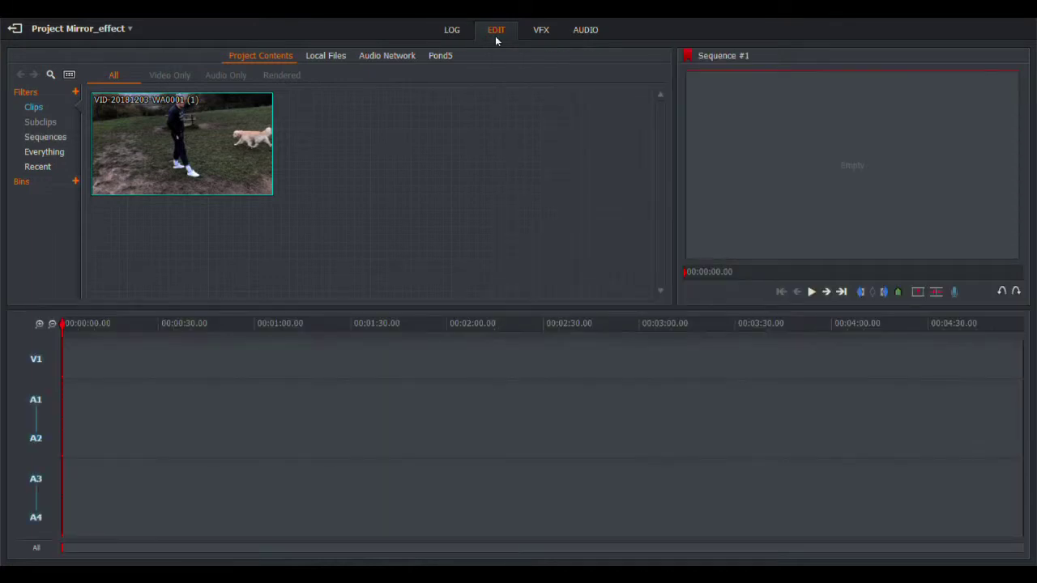
Disable audio tracks A1–A4, place the clip on V1, and scrub to a cut point.
{"action": "left_click", "coordinate": [36, 401]}
{"action": "left_click", "coordinate": [36, 483]}
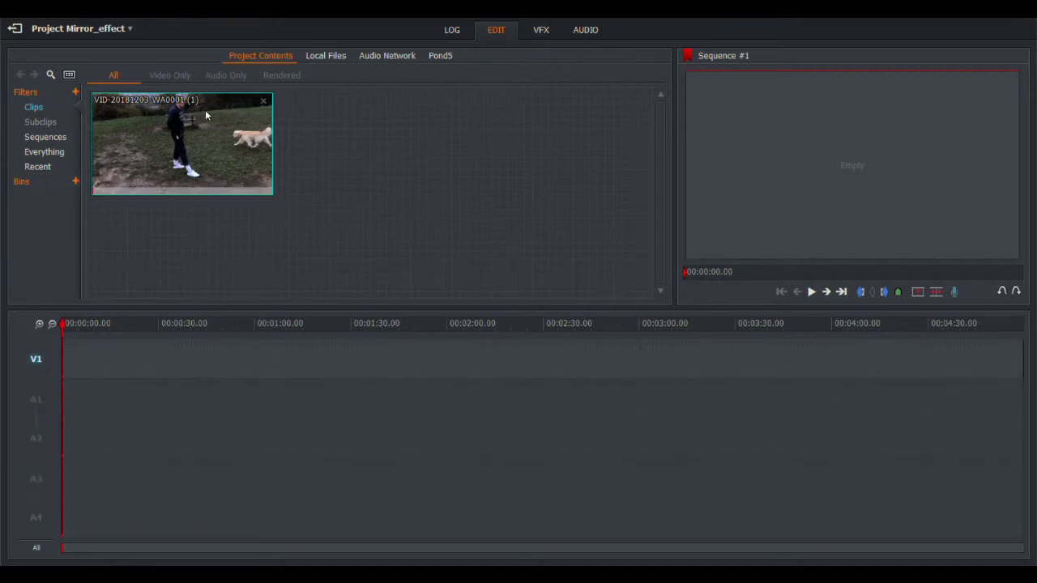
{"action": "left_click_drag", "start_coordinate": [204, 109], "coordinate": [66, 370]}
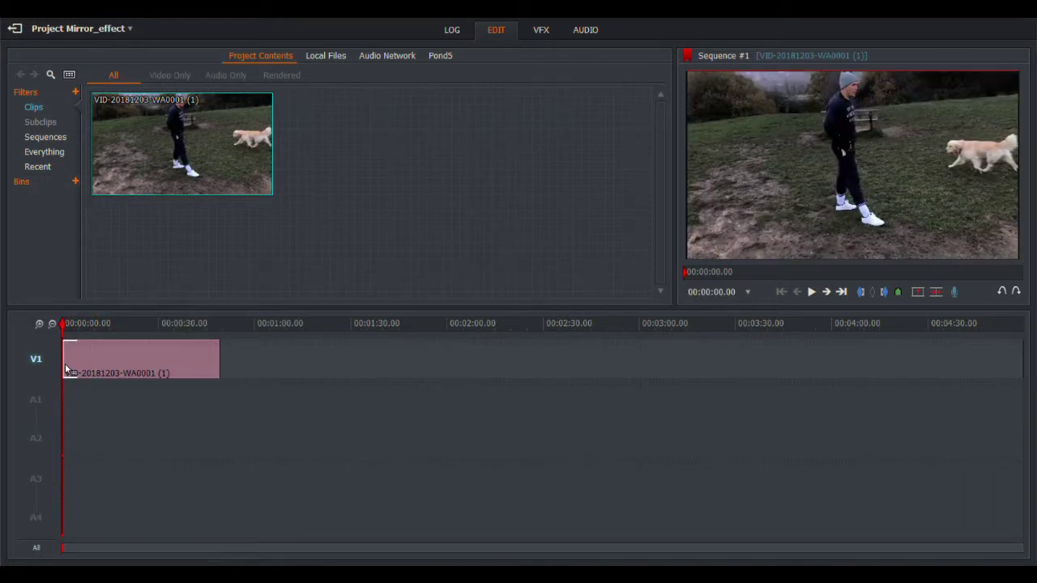
{"action": "left_click", "coordinate": [82, 324]}
{"action": "left_click_drag", "start_coordinate": [82, 323], "coordinate": [119, 327]}
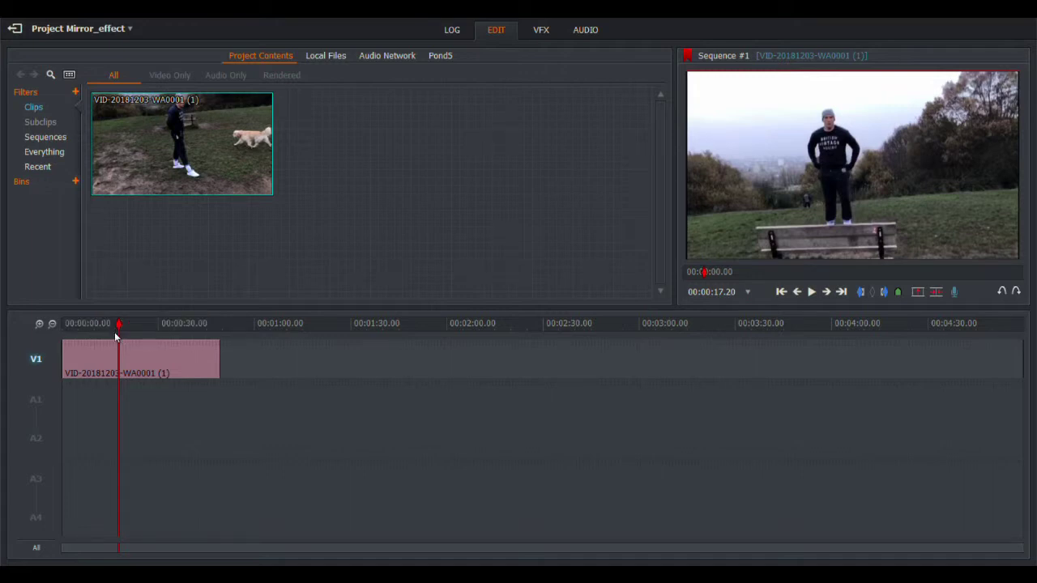
Split the clip at the playhead, remove the first part and close the gap.
{"action": "key", "text": "c"}
{"action": "right_click", "coordinate": [86, 365]}
{"action": "left_click", "coordinate": [123, 322]}
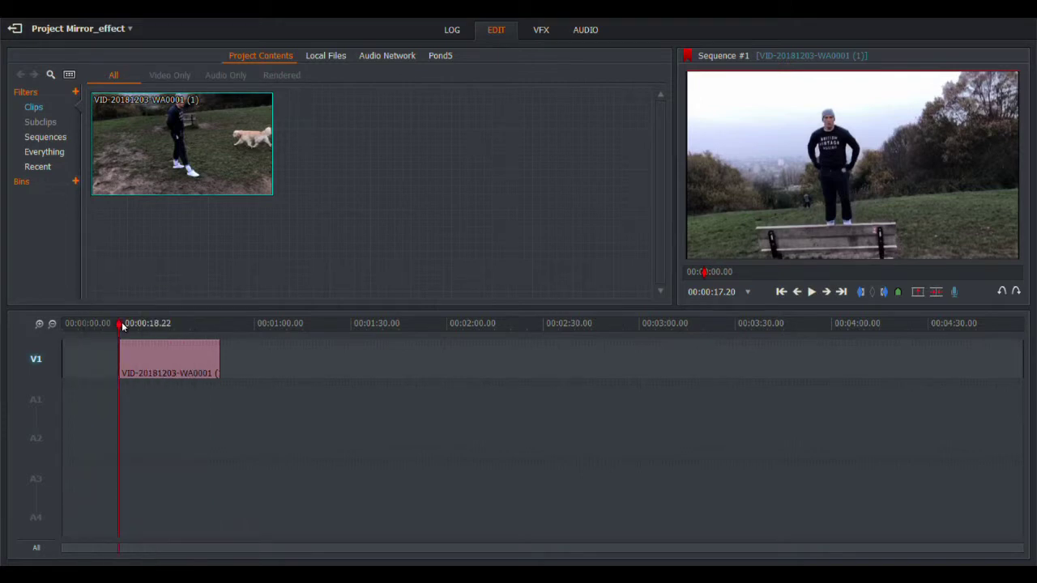
{"action": "right_click", "coordinate": [85, 357]}
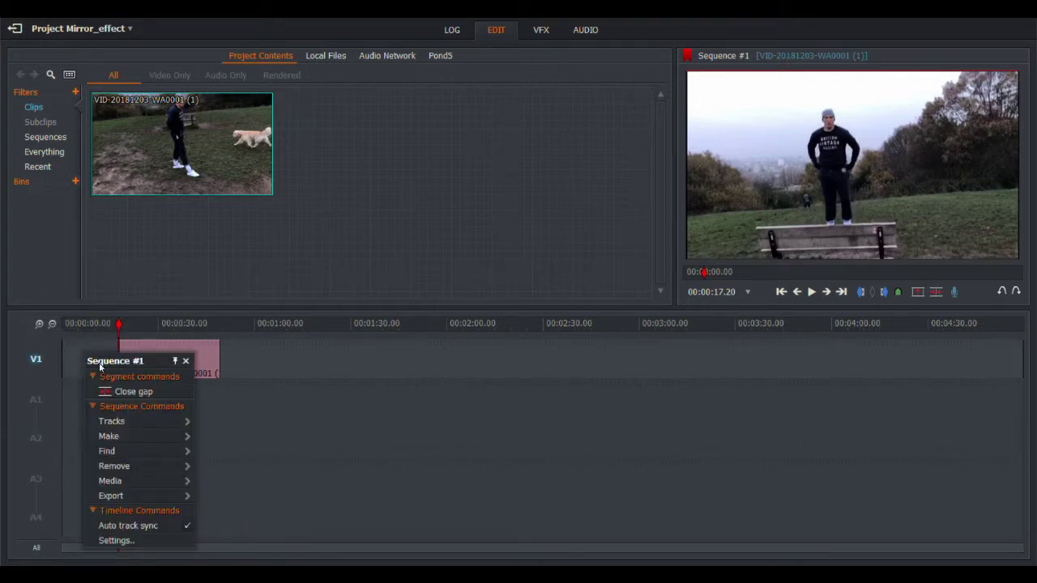
{"action": "left_click", "coordinate": [123, 394]}
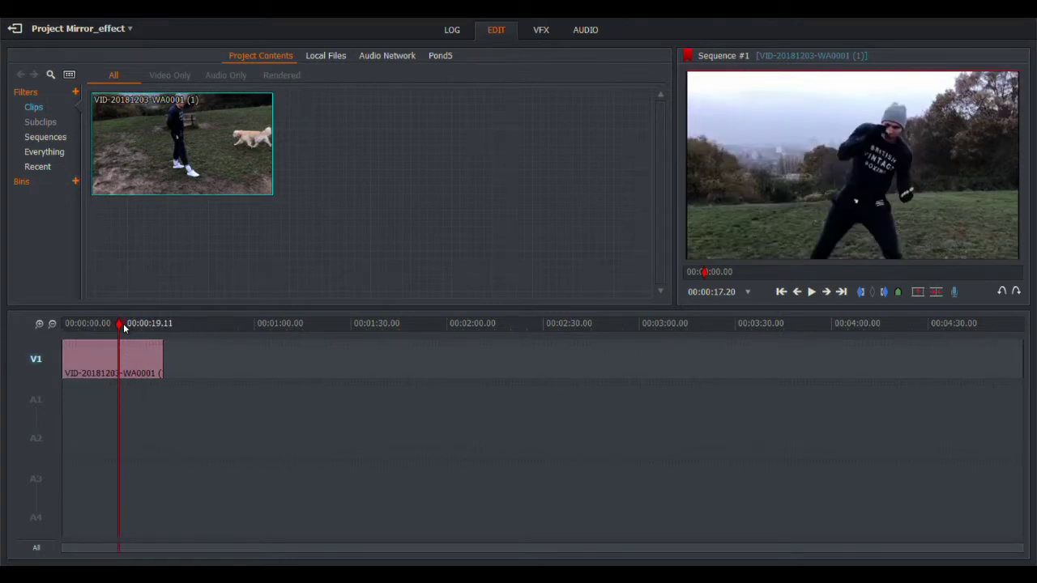
Trim the clip's end to about 21 seconds and play back the shortened sequence.
{"action": "left_click", "coordinate": [124, 325]}
{"action": "left_click_drag", "start_coordinate": [124, 326], "coordinate": [130, 358]}
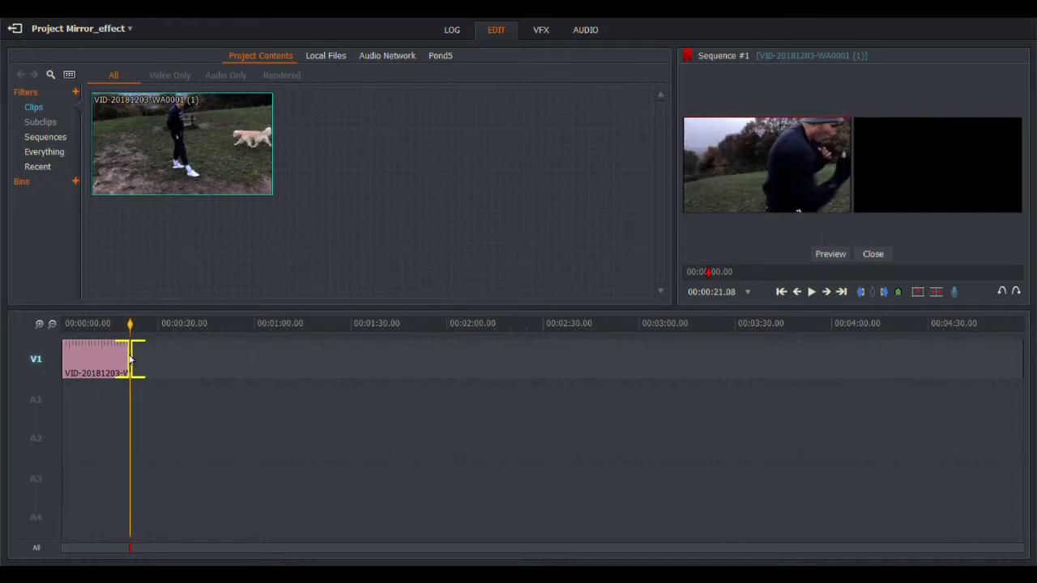
{"action": "left_click_drag", "start_coordinate": [130, 359], "coordinate": [130, 359]}
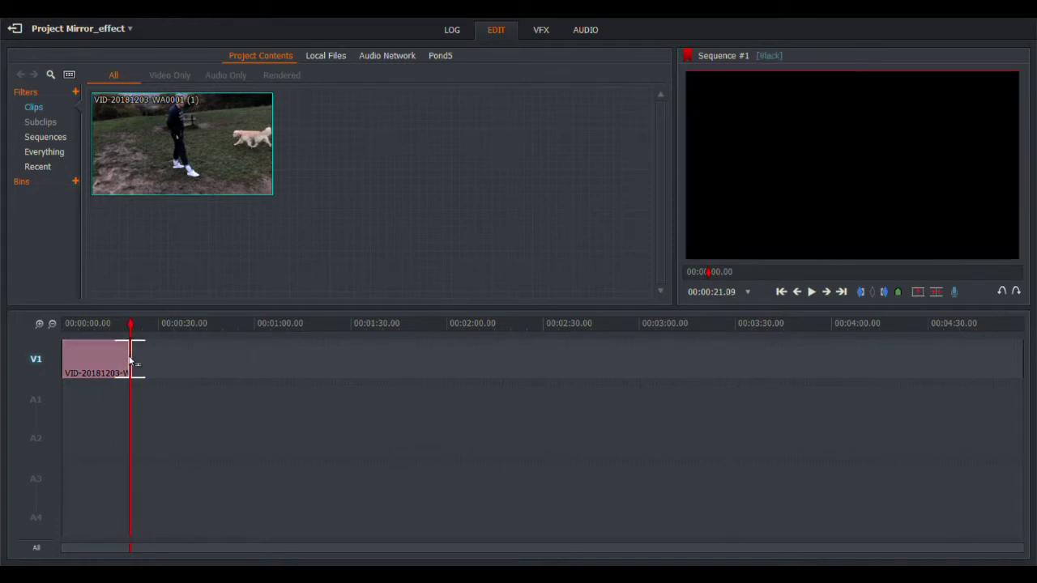
{"action": "left_click_drag", "start_coordinate": [131, 323], "coordinate": [53, 291]}
{"action": "key", "text": "space"}
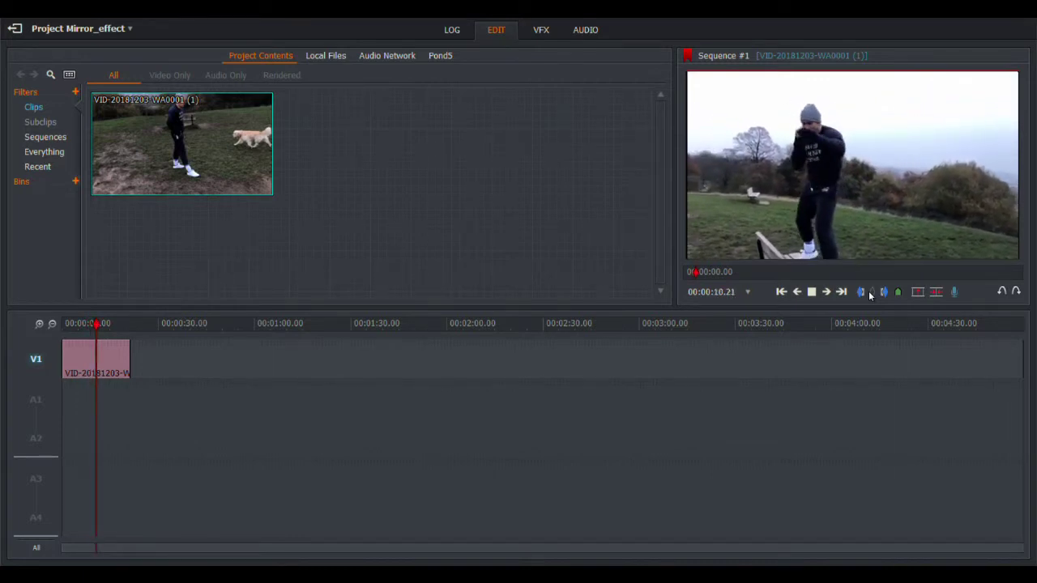
{"action": "left_click", "coordinate": [811, 292]}
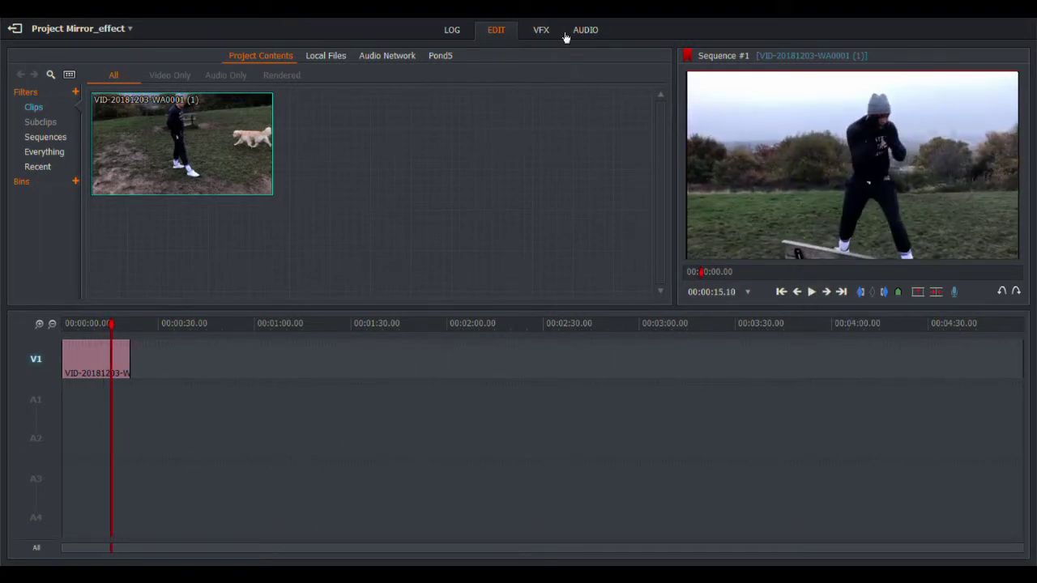
In the VFX workspace, add the 50% Strap Centre Text effect to the V1 clip.
{"action": "left_click", "coordinate": [541, 30]}
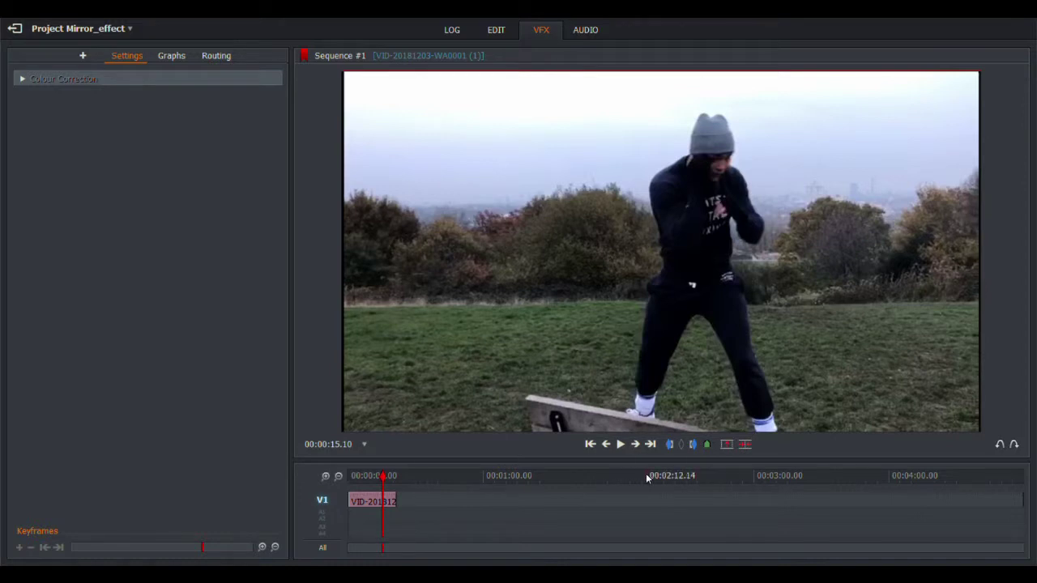
{"action": "left_click_drag", "start_coordinate": [661, 467], "coordinate": [672, 374]}
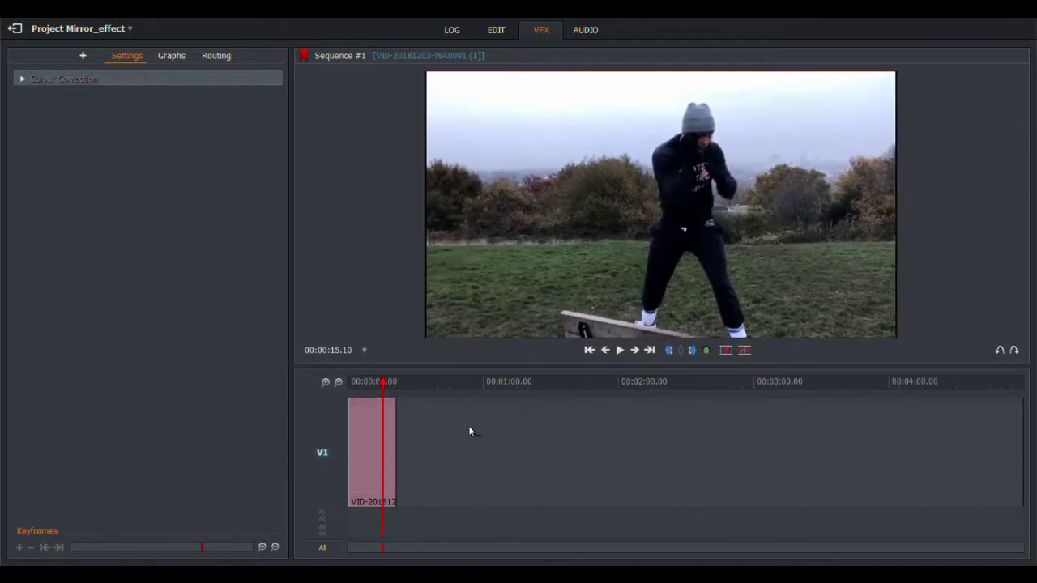
{"action": "right_click", "coordinate": [366, 438]}
{"action": "mouse_move", "coordinate": [407, 312]}
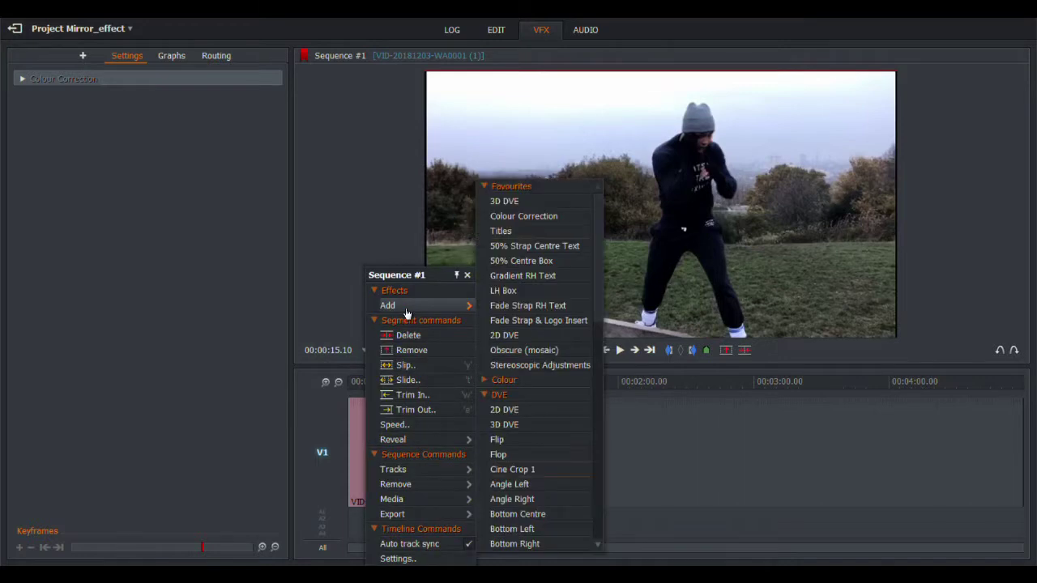
{"action": "scroll", "coordinate": [512, 377], "scroll_direction": "down", "scroll_amount": 9}
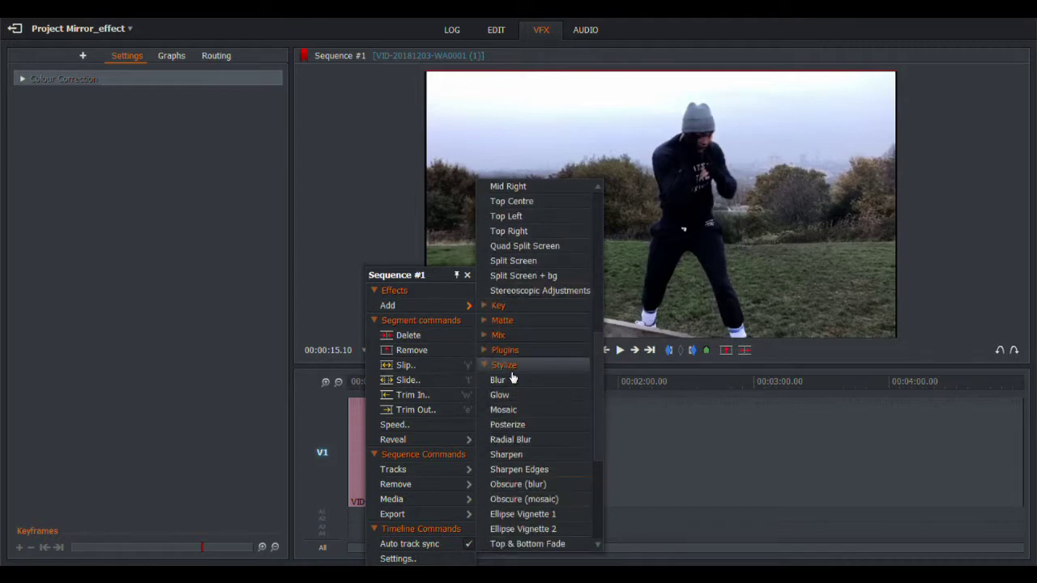
{"action": "scroll", "coordinate": [513, 378], "scroll_direction": "down", "scroll_amount": 5}
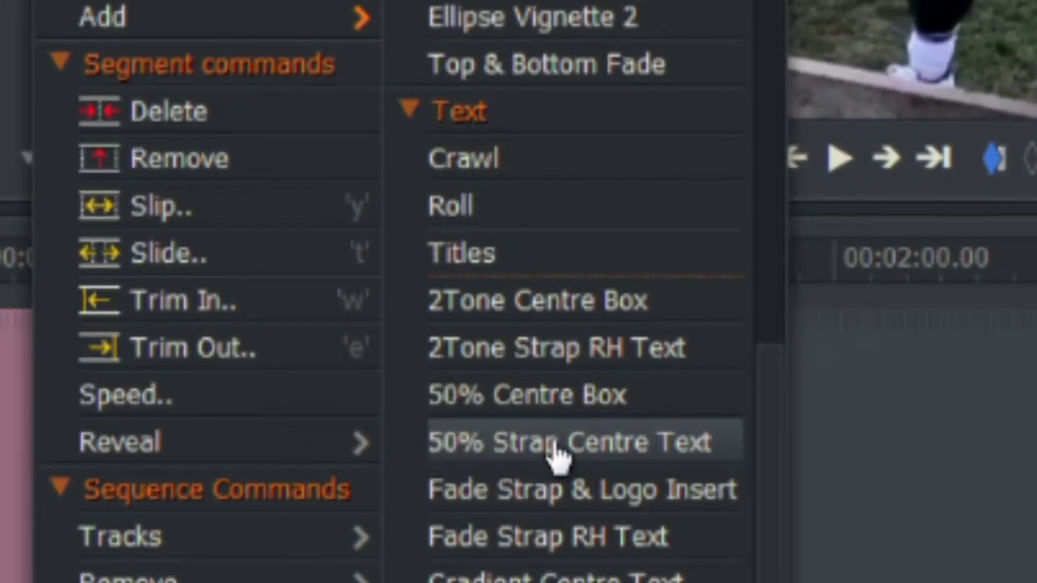
{"action": "left_click", "coordinate": [554, 447]}
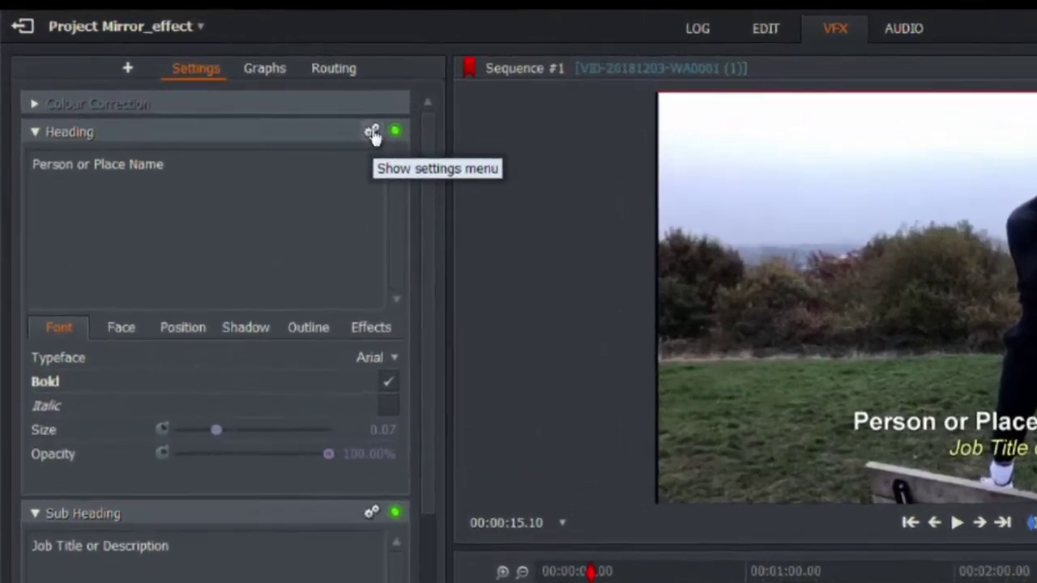
Remove the Heading and Sub Heading layers from the title effect.
{"action": "left_click", "coordinate": [242, 98]}
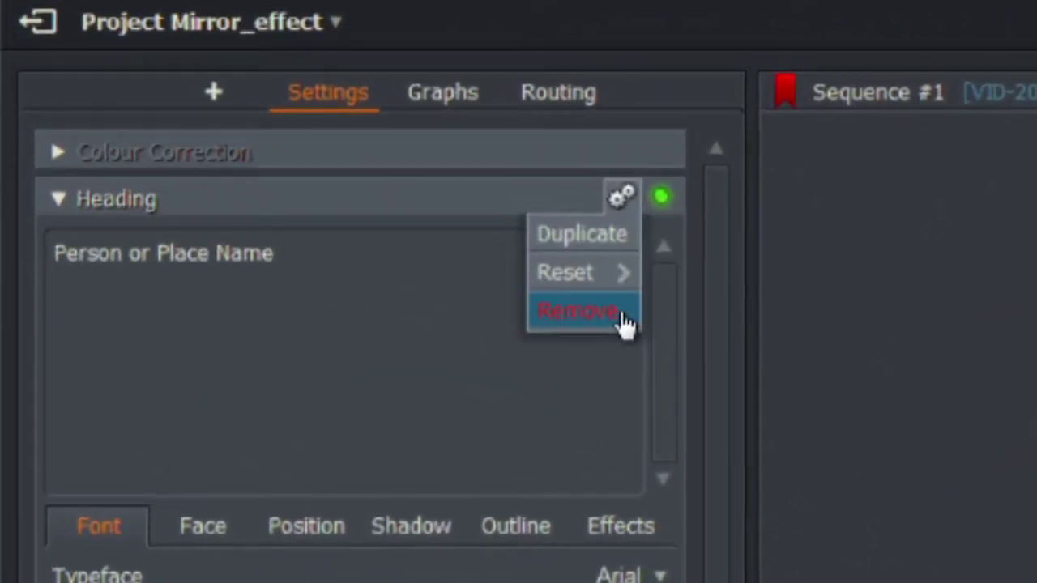
{"action": "left_click", "coordinate": [623, 316]}
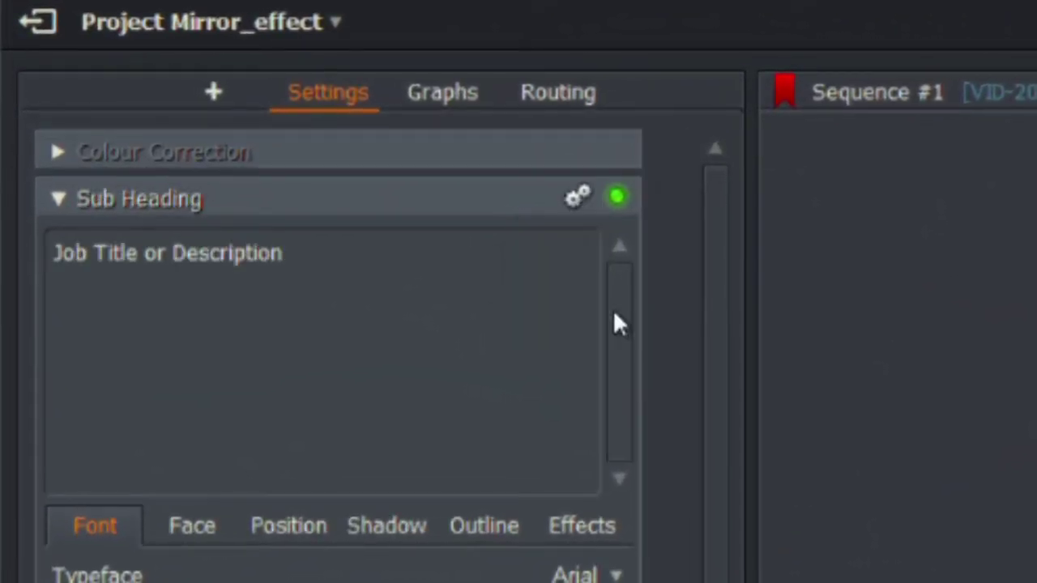
{"action": "left_click", "coordinate": [579, 199]}
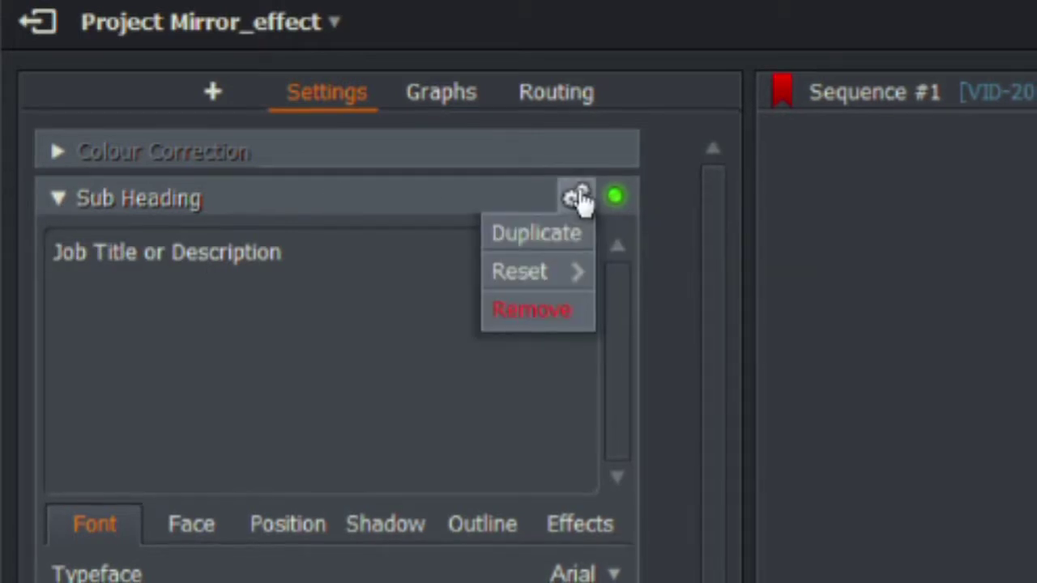
{"action": "left_click", "coordinate": [567, 314]}
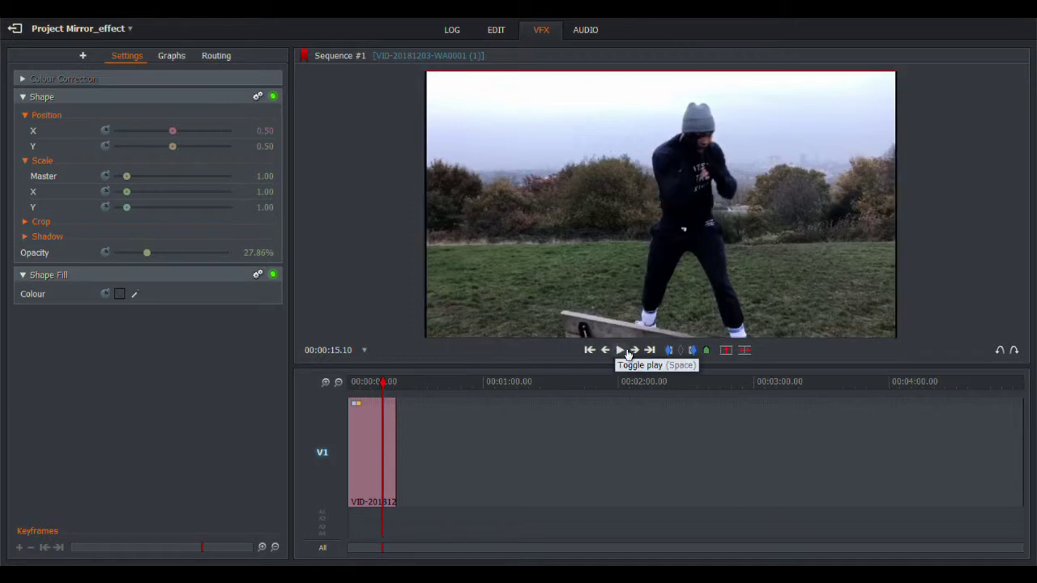
Offset the Shape strip sideways and raise its opacity to 100%.
{"action": "left_click", "coordinate": [623, 351]}
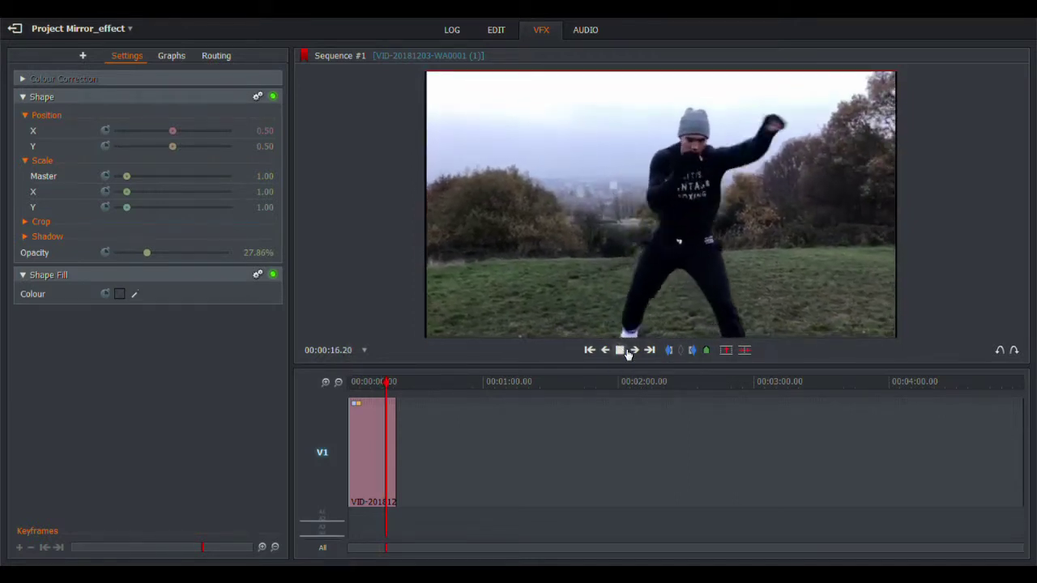
{"action": "left_click", "coordinate": [628, 354]}
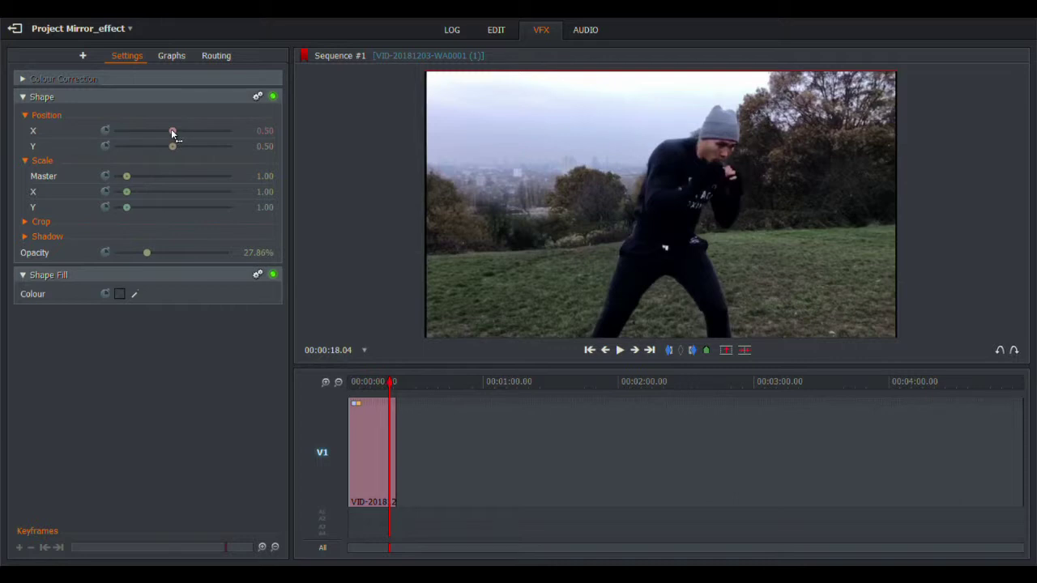
{"action": "mouse_move", "coordinate": [171, 129]}
{"action": "left_mouse_down"}
{"action": "mouse_move", "coordinate": [186, 135]}
{"action": "mouse_move", "coordinate": [159, 139]}
{"action": "left_mouse_up"}
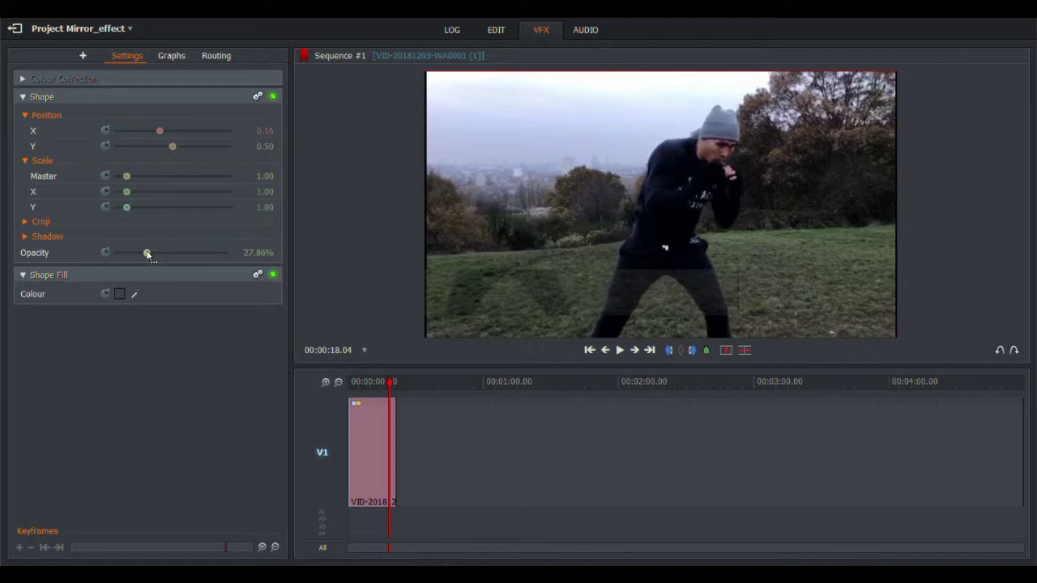
{"action": "left_click_drag", "start_coordinate": [148, 255], "coordinate": [231, 255]}
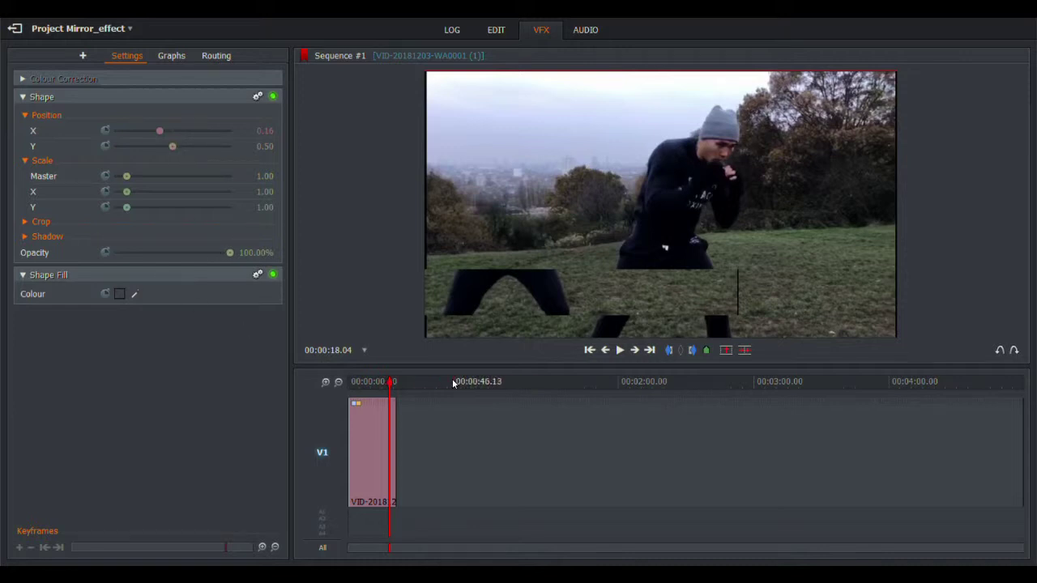
Play the sequence from the start to preview the offset, fully opaque strip.
{"action": "left_click", "coordinate": [619, 351]}
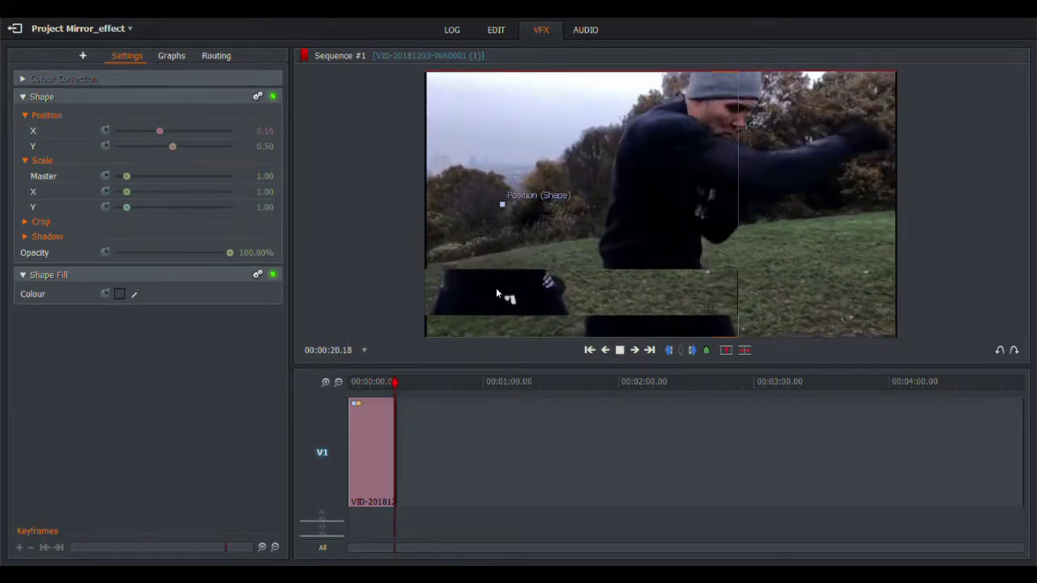
{"action": "left_click", "coordinate": [359, 382]}
{"action": "left_click_drag", "start_coordinate": [359, 382], "coordinate": [340, 382]}
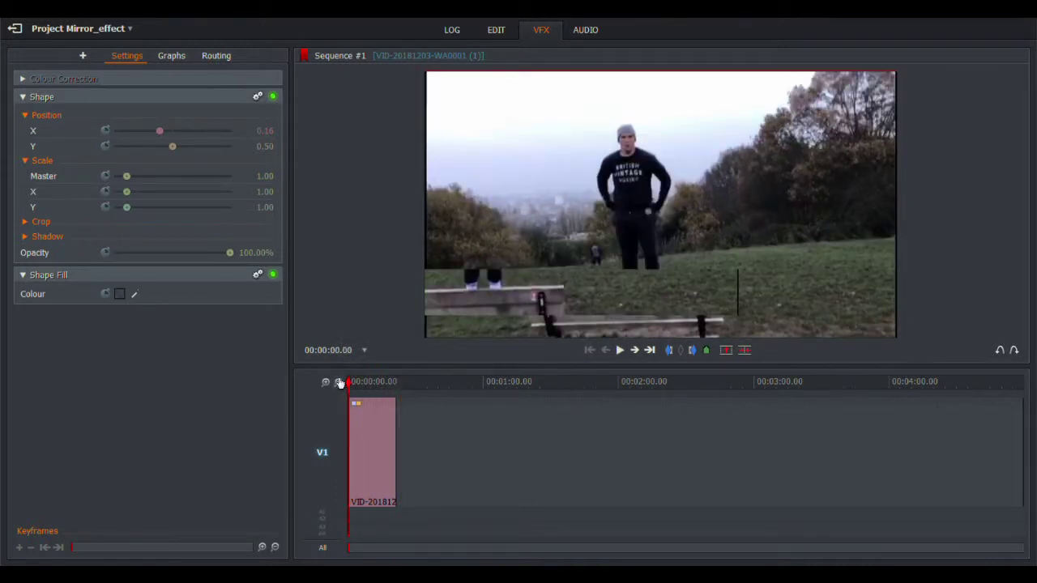
{"action": "left_click", "coordinate": [620, 351]}
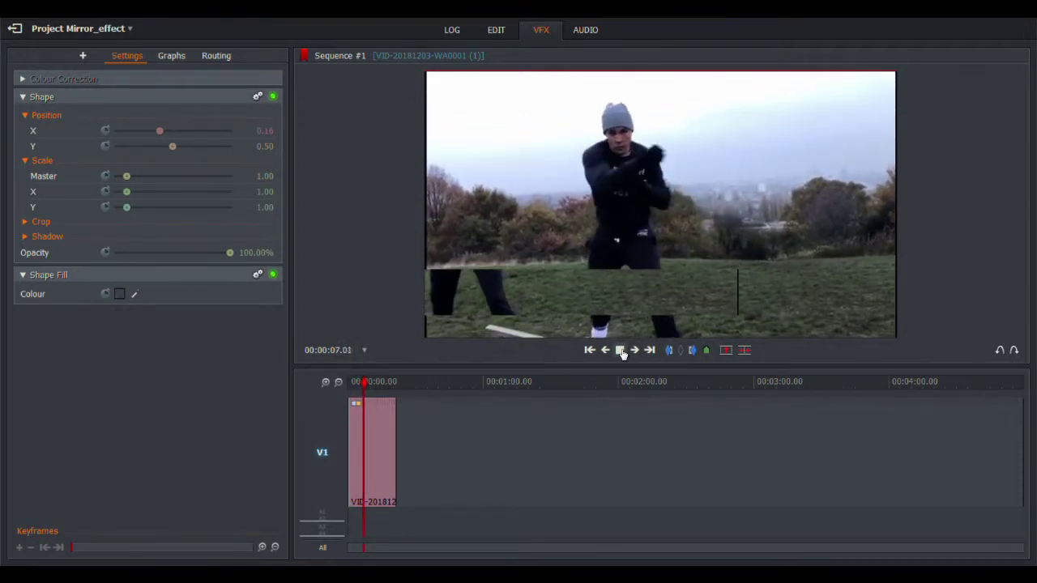
{"action": "left_click", "coordinate": [621, 351]}
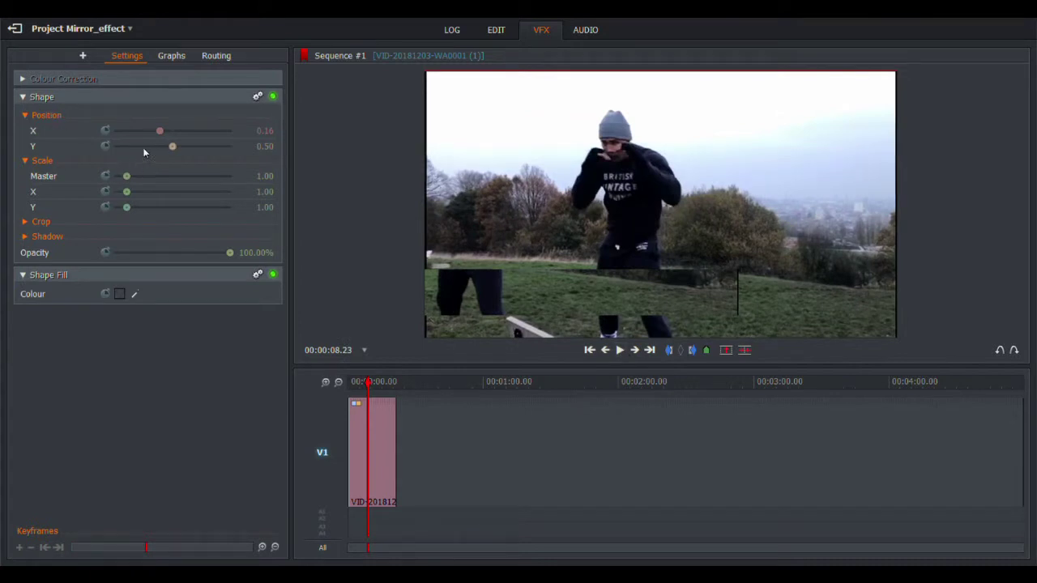
Reset Shape Position X to 0.50 and switch to the EDIT workspace.
{"action": "left_click", "coordinate": [172, 130]}
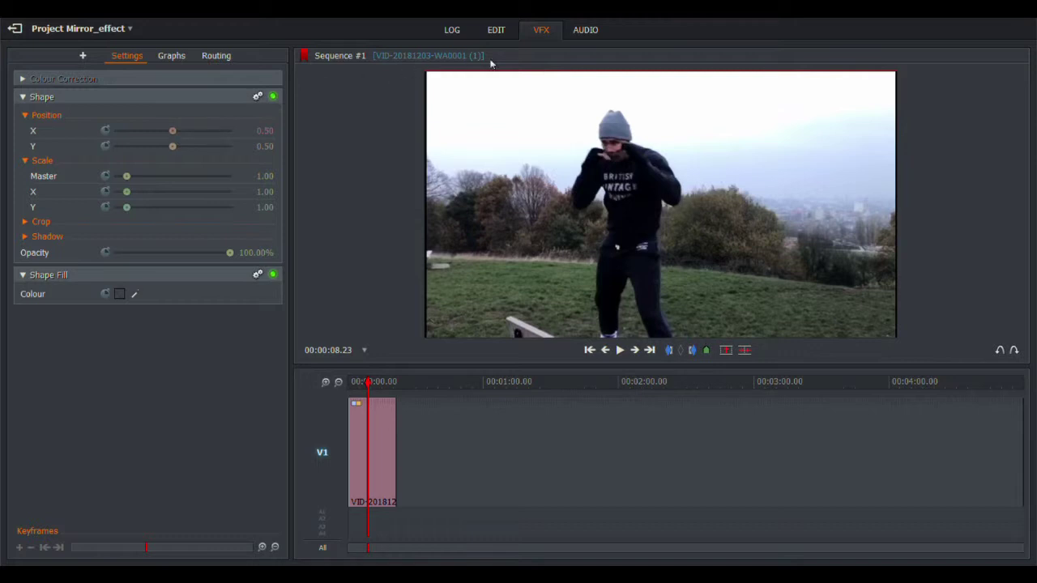
{"action": "left_click", "coordinate": [495, 30]}
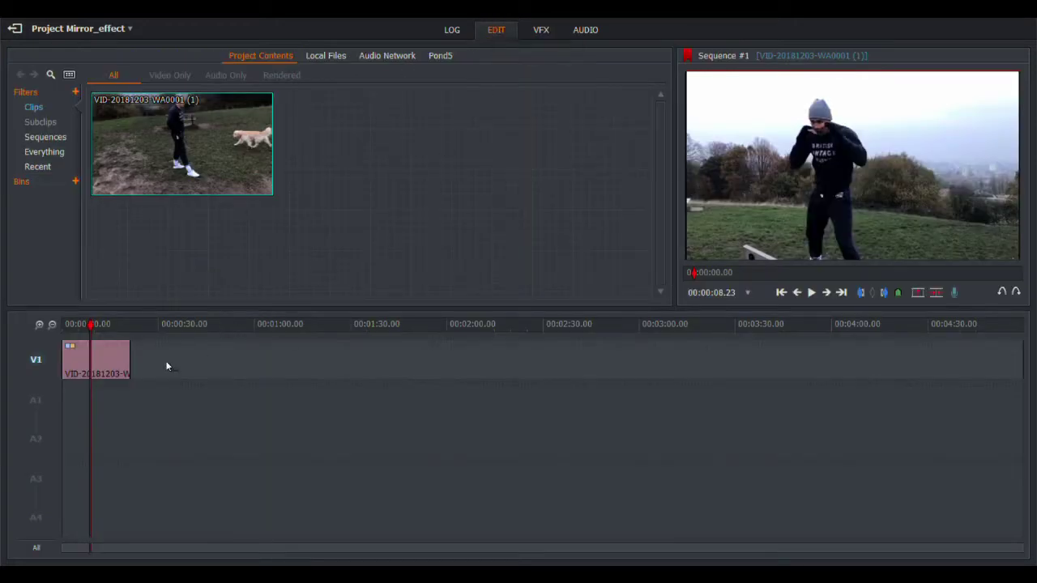
Apply the 50% speed preset to the V1 clip through the Speed dialog.
{"action": "right_click", "coordinate": [98, 365]}
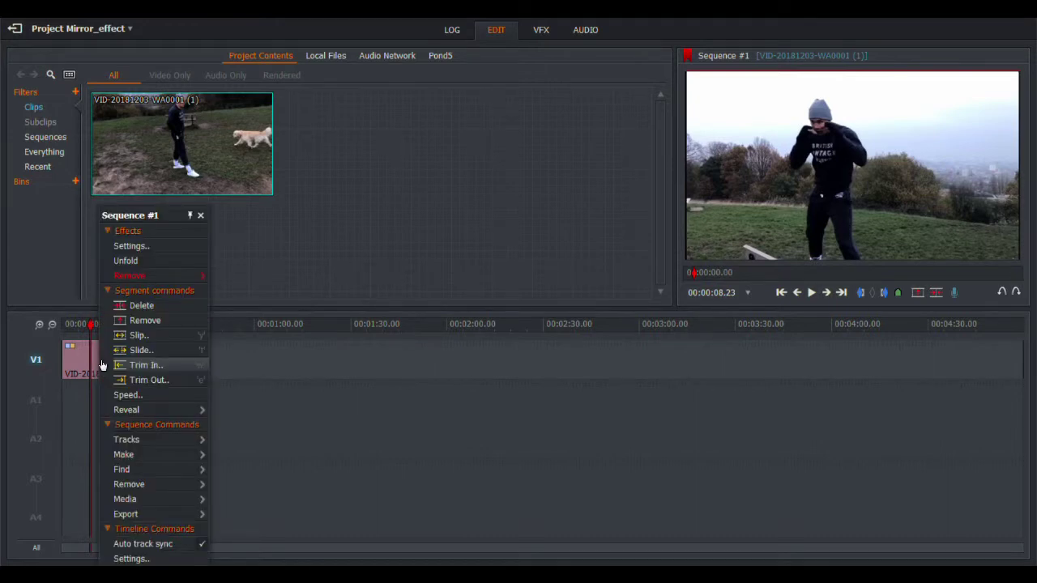
{"action": "left_click", "coordinate": [126, 396]}
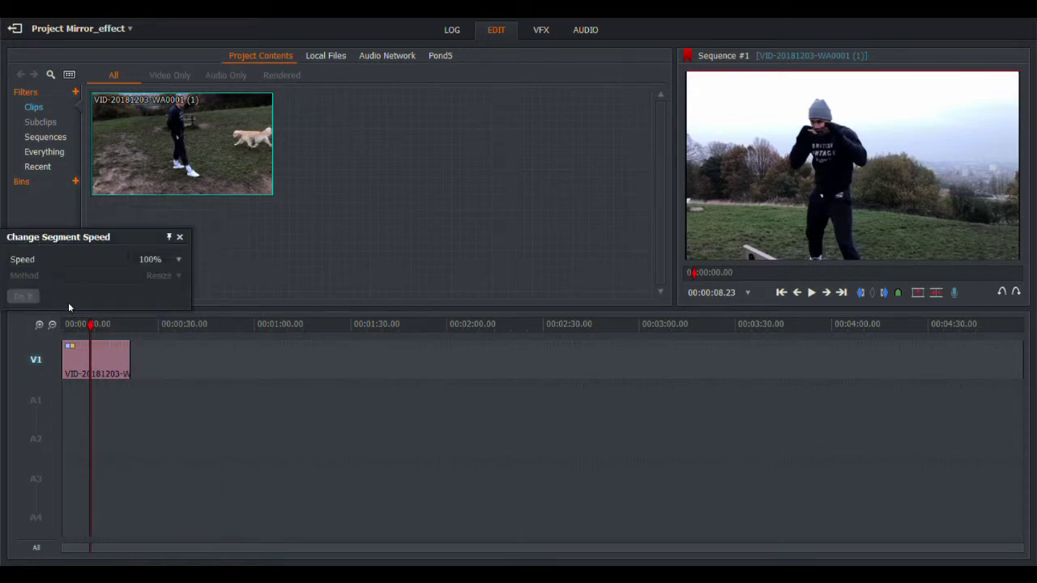
{"action": "left_click", "coordinate": [180, 260]}
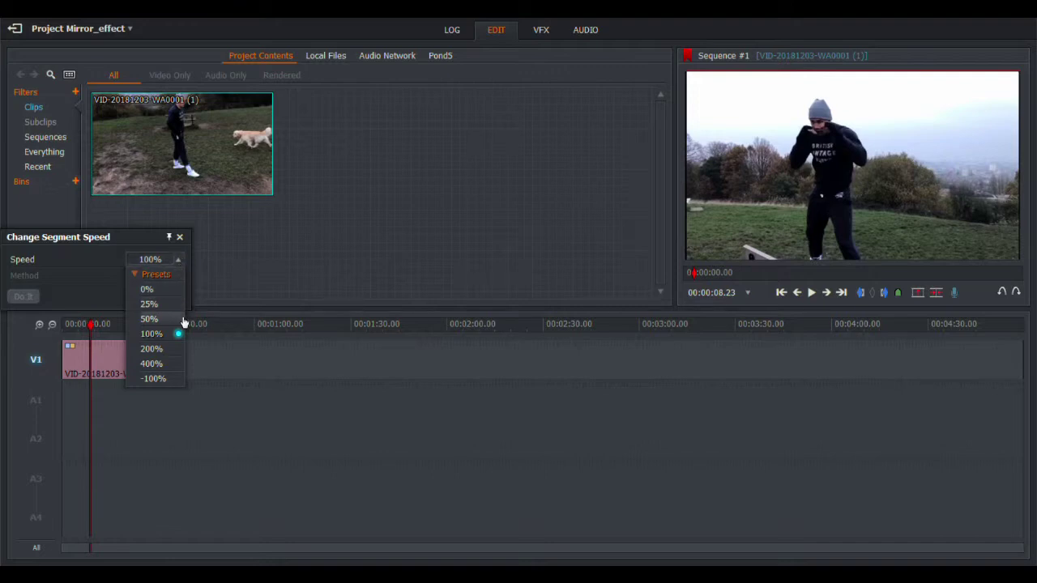
{"action": "left_click", "coordinate": [150, 319]}
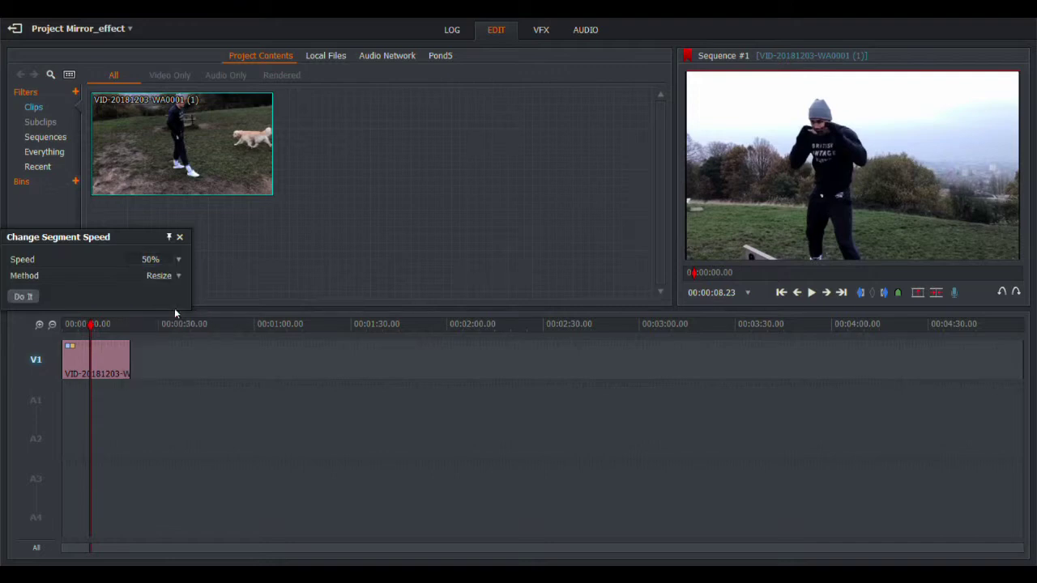
{"action": "left_click", "coordinate": [23, 296]}
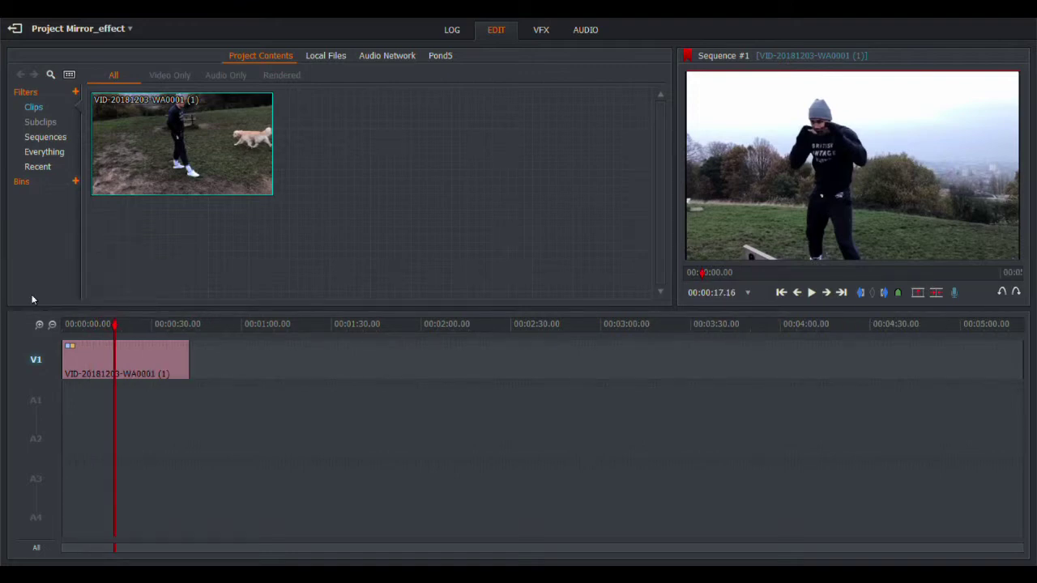
Return to the VFX workspace and play the slowed clip from the start.
{"action": "left_click", "coordinate": [542, 30]}
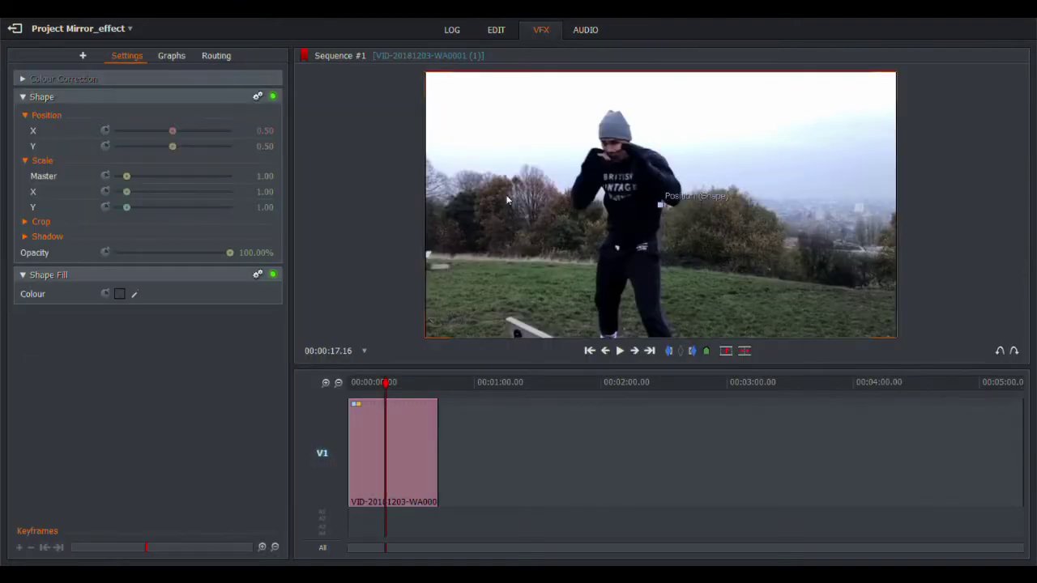
{"action": "left_click_drag", "start_coordinate": [384, 384], "coordinate": [349, 385]}
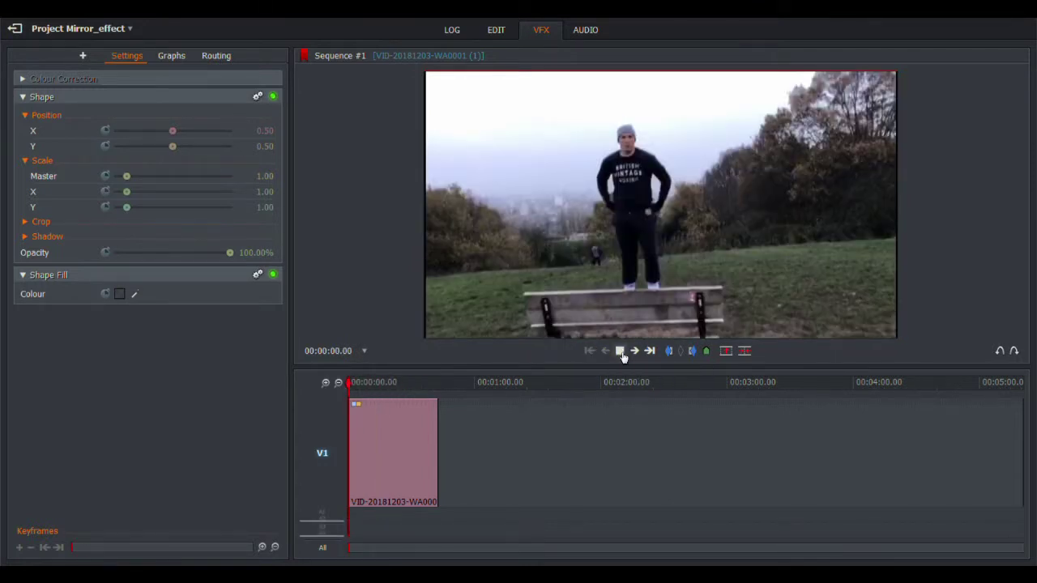
{"action": "left_click", "coordinate": [619, 351]}
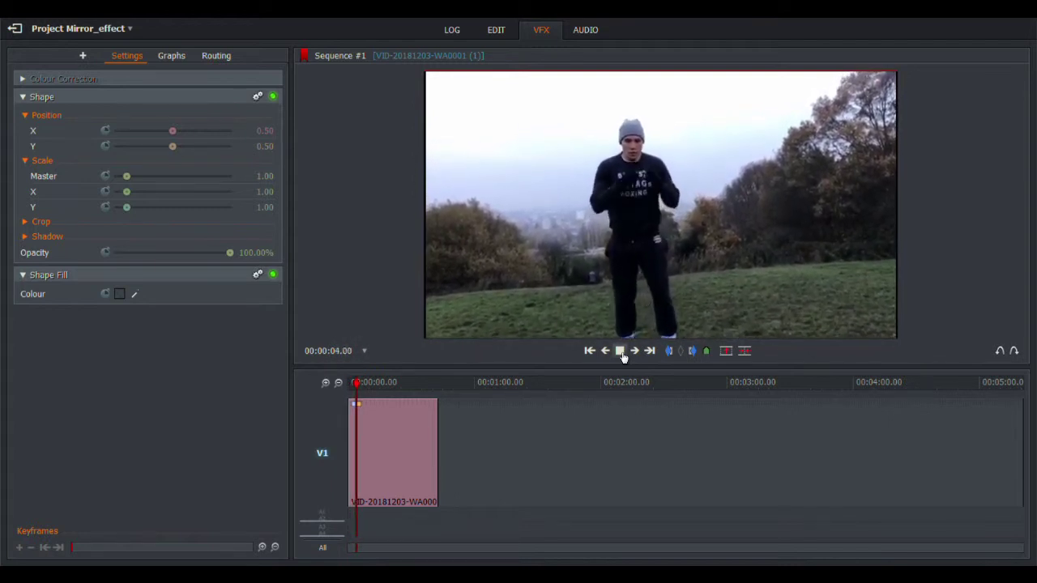
{"action": "left_click", "coordinate": [620, 354]}
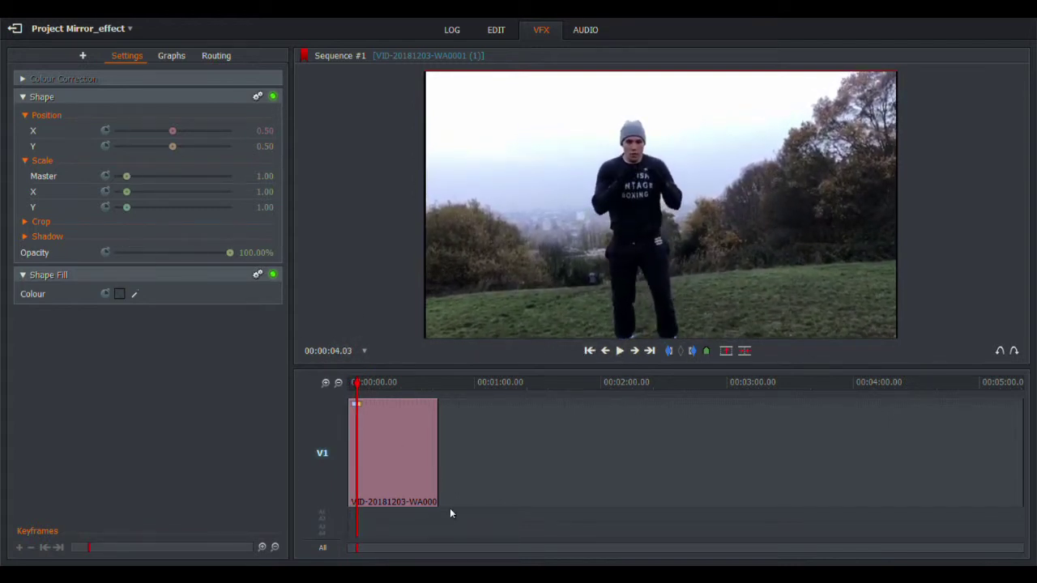
At 00:00:13.14, move the Shape strip to Y 0.87, keeping Scale X at 1.00.
{"action": "left_click", "coordinate": [371, 389]}
{"action": "left_click_drag", "start_coordinate": [371, 390], "coordinate": [376, 392]}
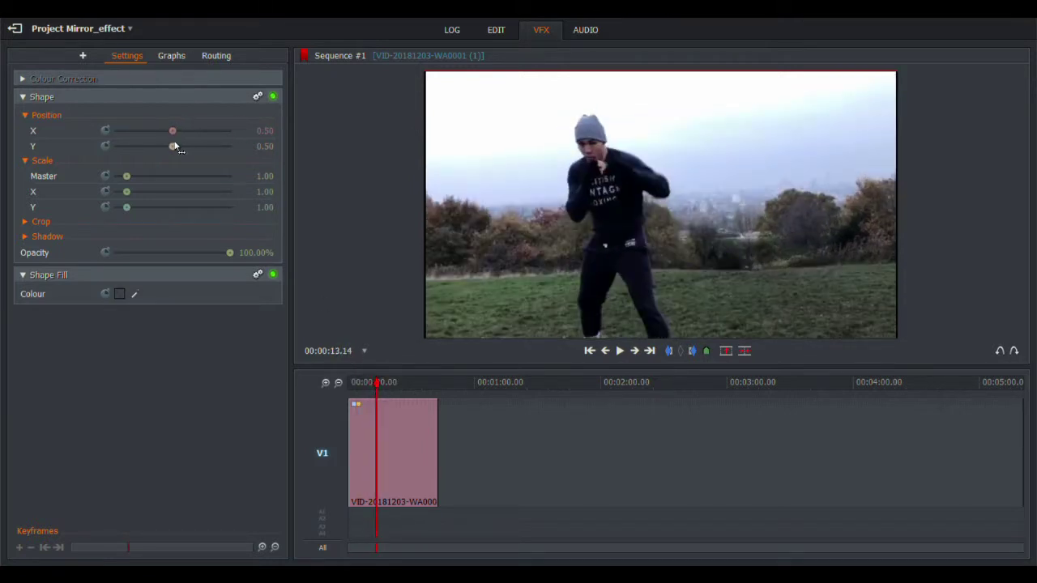
{"action": "mouse_move", "coordinate": [176, 147]}
{"action": "left_mouse_down"}
{"action": "mouse_move", "coordinate": [202, 162]}
{"action": "mouse_move", "coordinate": [155, 132]}
{"action": "mouse_move", "coordinate": [199, 137]}
{"action": "mouse_move", "coordinate": [166, 141]}
{"action": "left_mouse_up"}
{"action": "mouse_move", "coordinate": [127, 192]}
{"action": "left_mouse_down"}
{"action": "mouse_move", "coordinate": [128, 208]}
{"action": "mouse_move", "coordinate": [144, 210]}
{"action": "mouse_move", "coordinate": [128, 211]}
{"action": "mouse_move", "coordinate": [158, 204]}
{"action": "mouse_move", "coordinate": [123, 208]}
{"action": "left_mouse_up"}
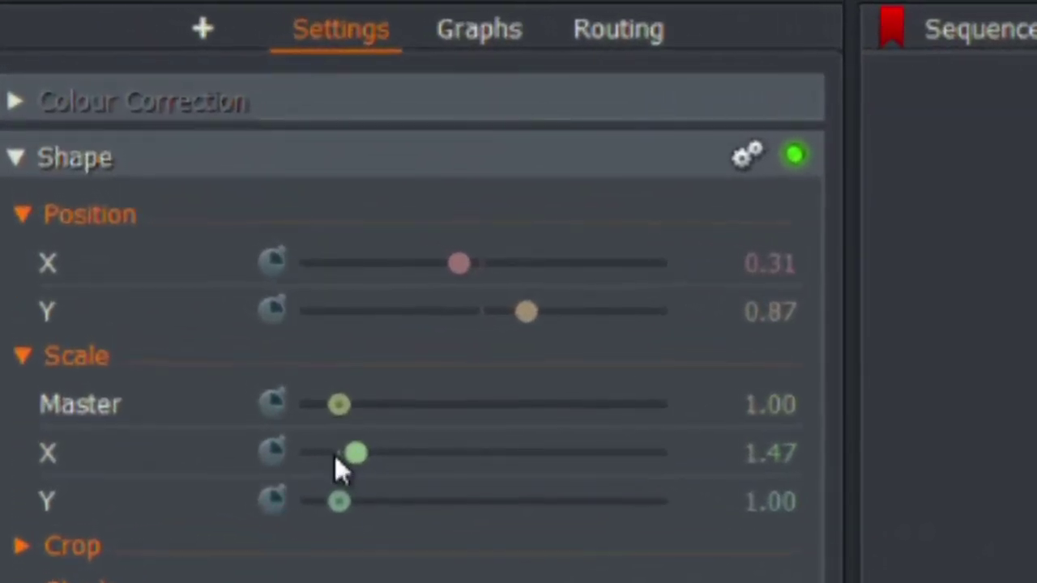
{"action": "left_click", "coordinate": [335, 455]}
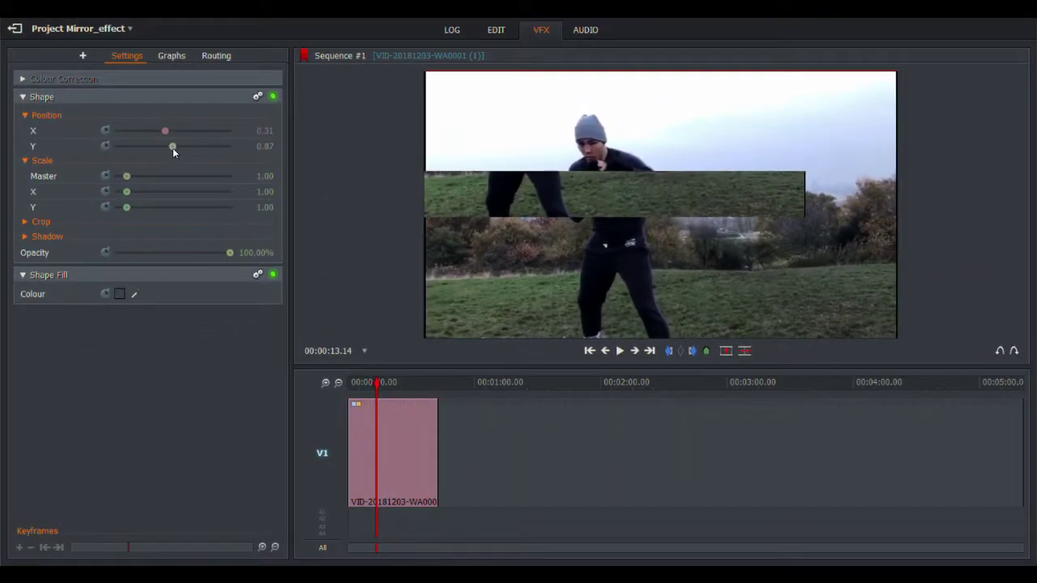
Position the mirrored strip at X 0.24, Y 0.50.
{"action": "left_click", "coordinate": [198, 161]}
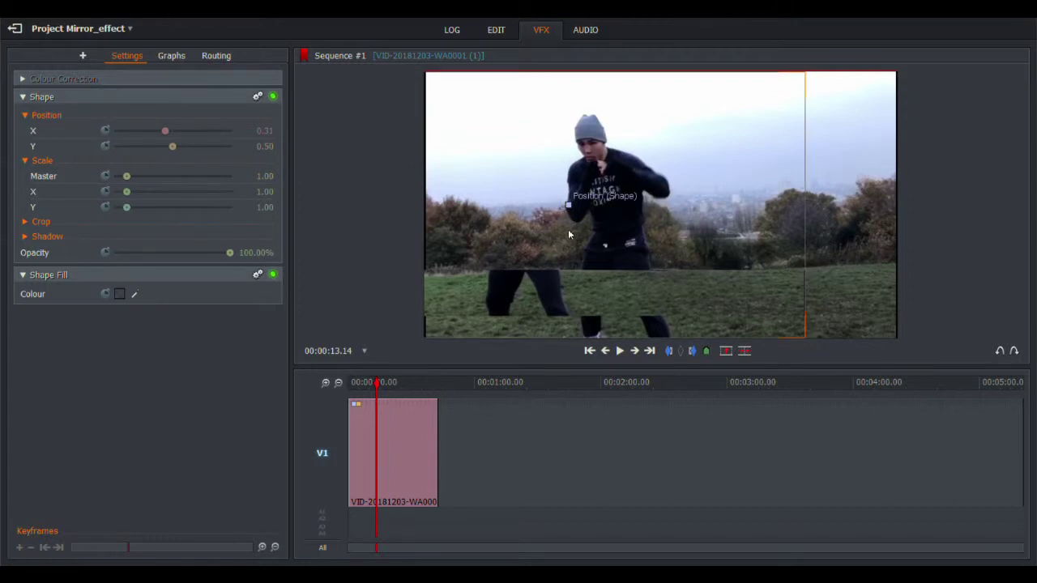
{"action": "left_click", "coordinate": [171, 131]}
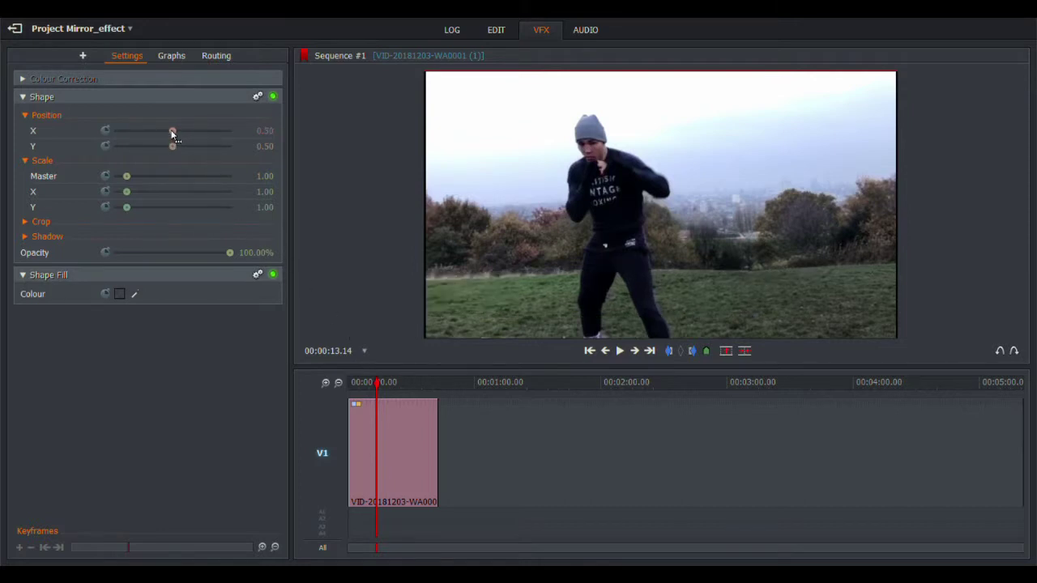
{"action": "left_click_drag", "start_coordinate": [172, 131], "coordinate": [162, 130]}
Crop about 41.76% off the strip's right side and play back to check the lower-left panel.
{"action": "left_click", "coordinate": [25, 221]}
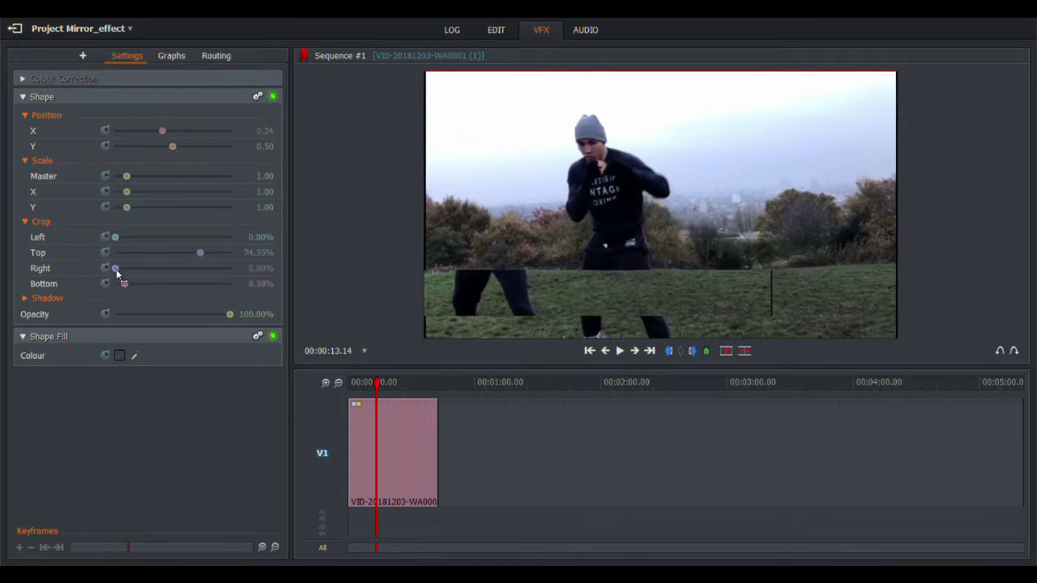
{"action": "left_click_drag", "start_coordinate": [118, 273], "coordinate": [163, 284]}
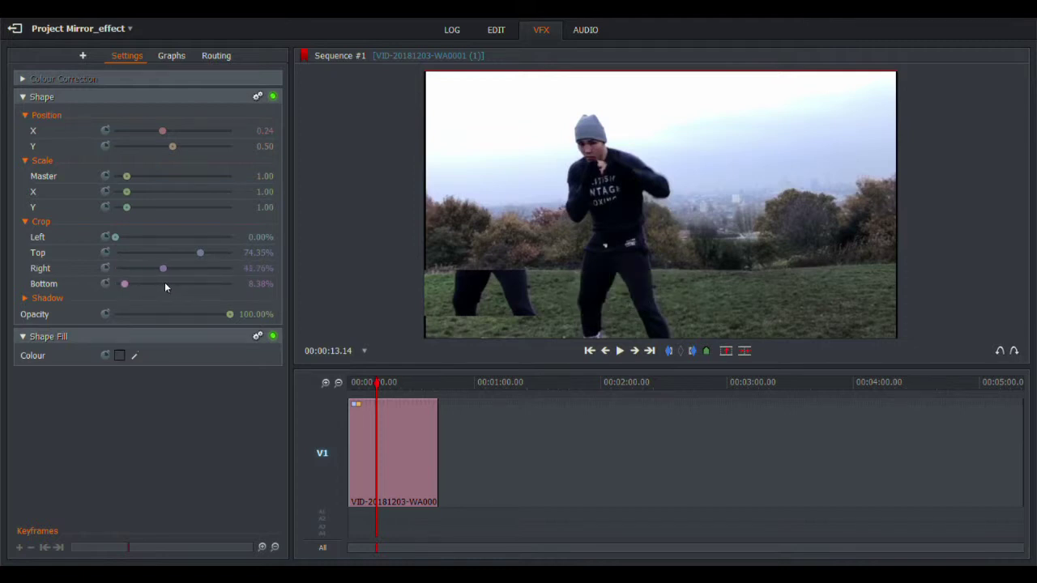
{"action": "left_click", "coordinate": [622, 353]}
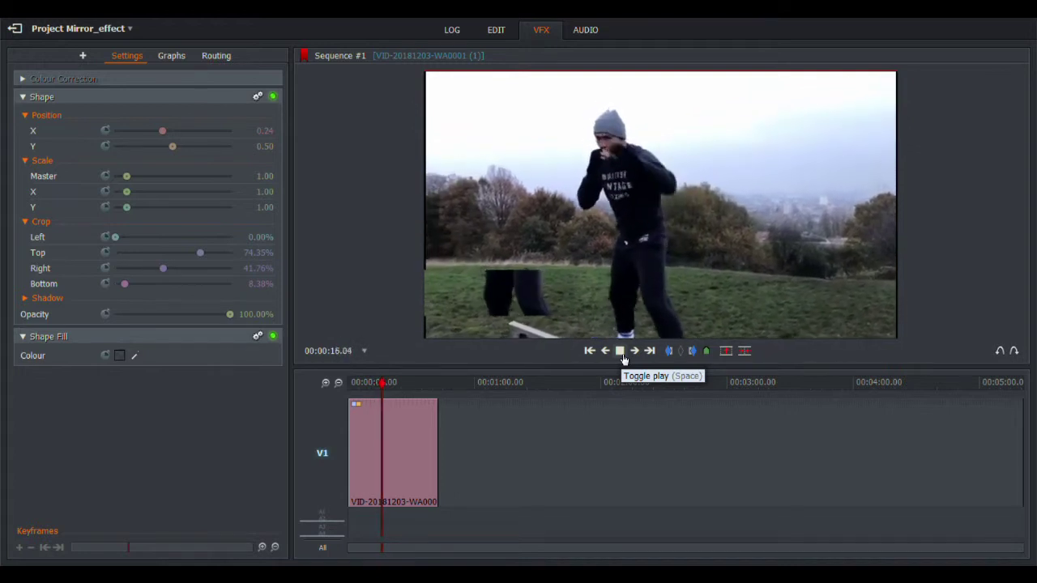
{"action": "left_click", "coordinate": [622, 356]}
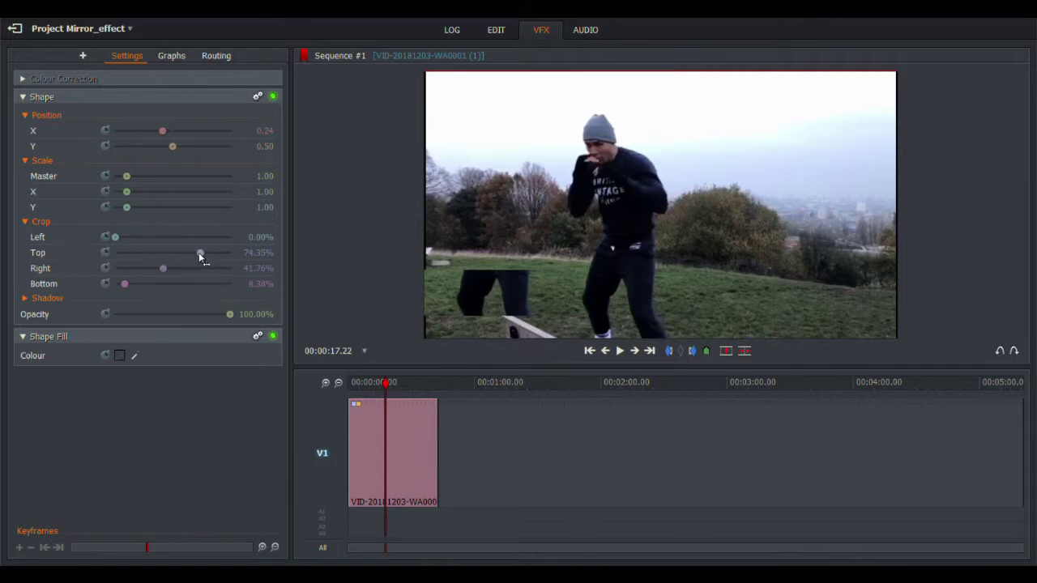
Crop the left mirrored copy to Top 42.35% and Bottom 40.00%, previewing in playback.
{"action": "left_click_drag", "start_coordinate": [201, 253], "coordinate": [136, 251]}
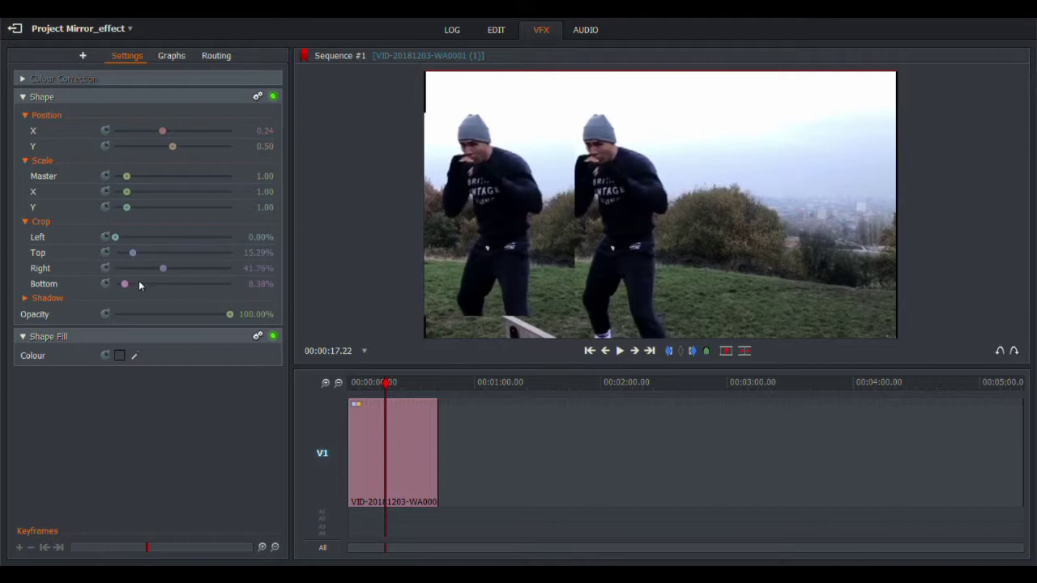
{"action": "left_click_drag", "start_coordinate": [123, 289], "coordinate": [115, 287]}
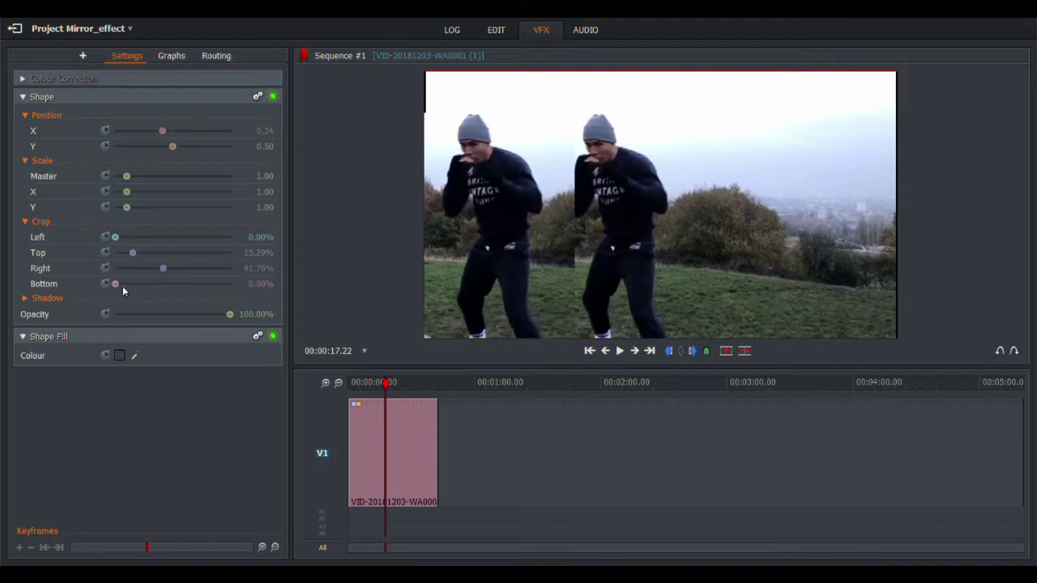
{"action": "left_click", "coordinate": [620, 351]}
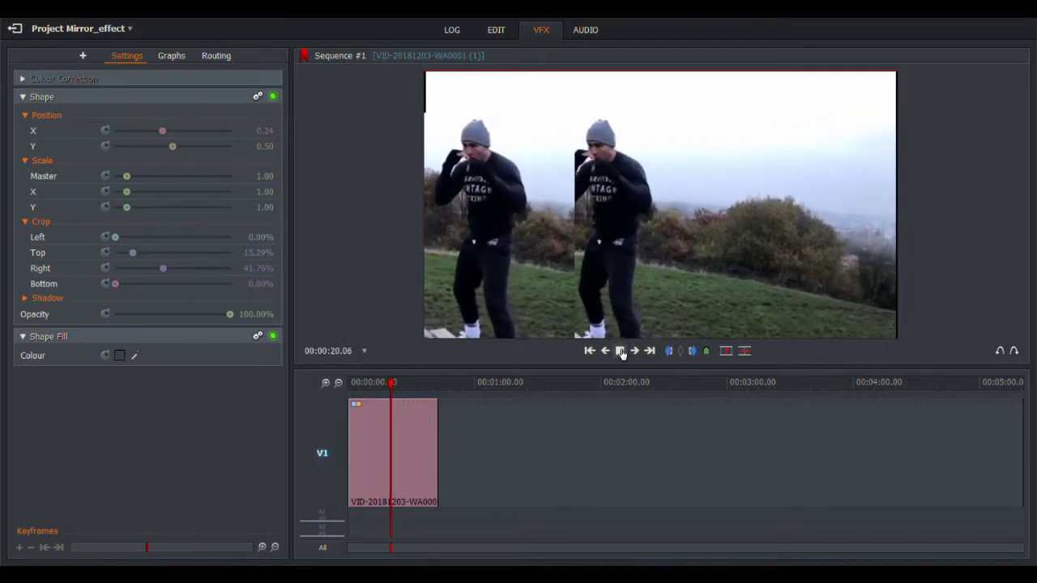
{"action": "left_click", "coordinate": [621, 351]}
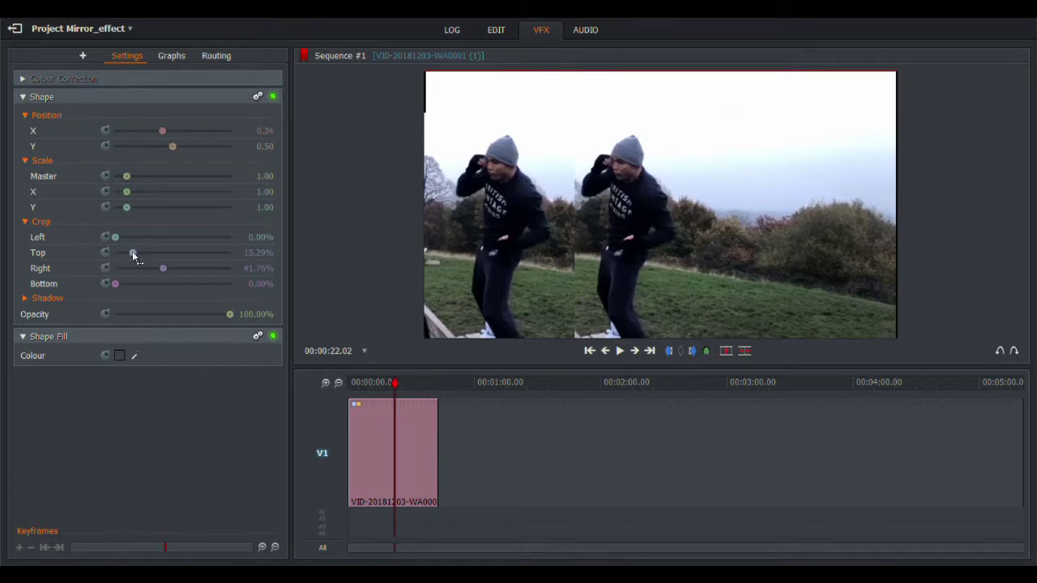
{"action": "left_click_drag", "start_coordinate": [132, 252], "coordinate": [156, 289]}
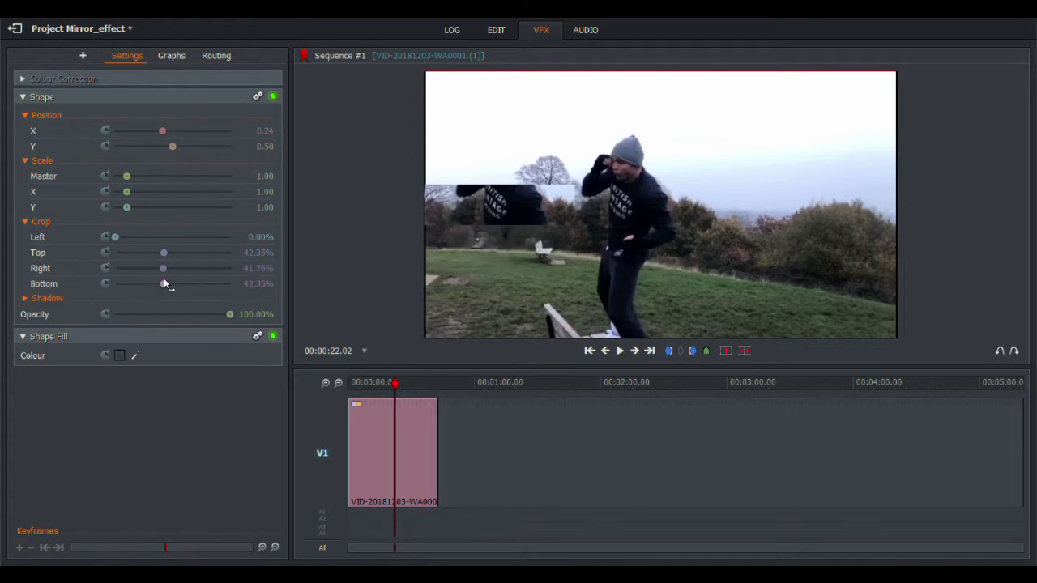
Widen the band with a 30% Right crop and play from about 14 s to check it.
{"action": "left_click", "coordinate": [620, 353]}
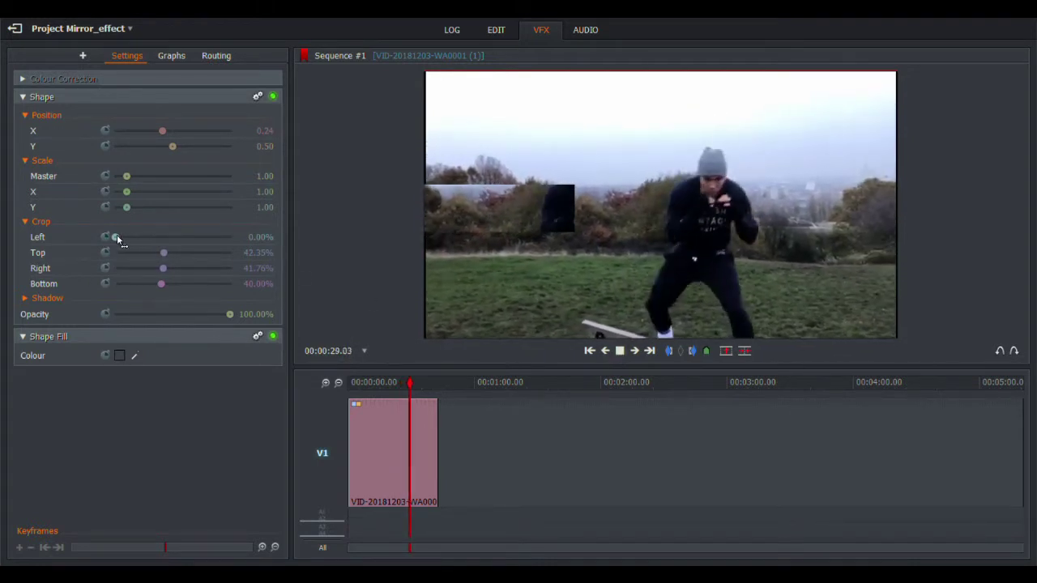
{"action": "left_click_drag", "start_coordinate": [115, 237], "coordinate": [139, 241]}
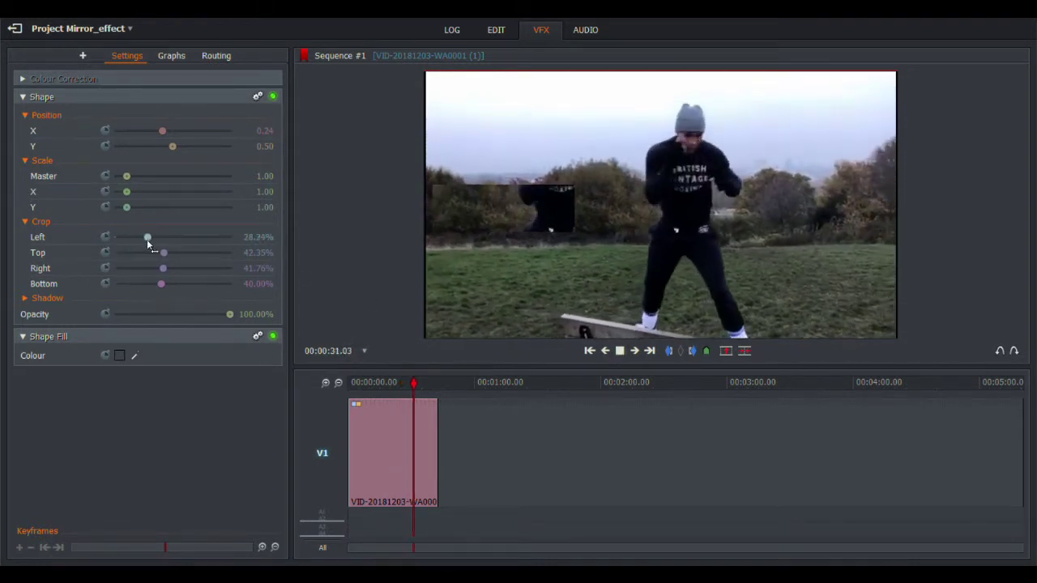
{"action": "left_click_drag", "start_coordinate": [148, 242], "coordinate": [150, 273]}
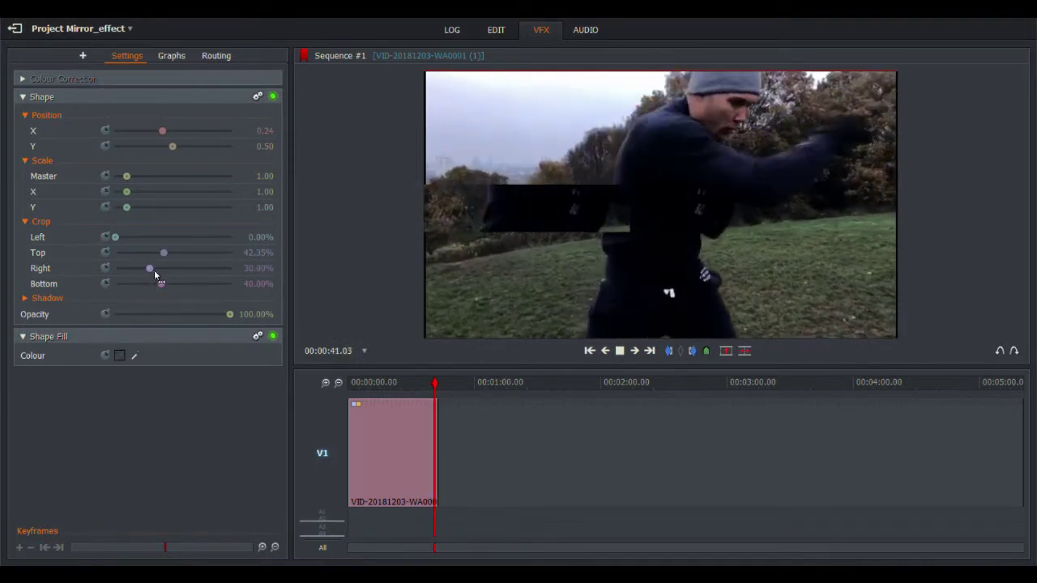
{"action": "left_click", "coordinate": [378, 384]}
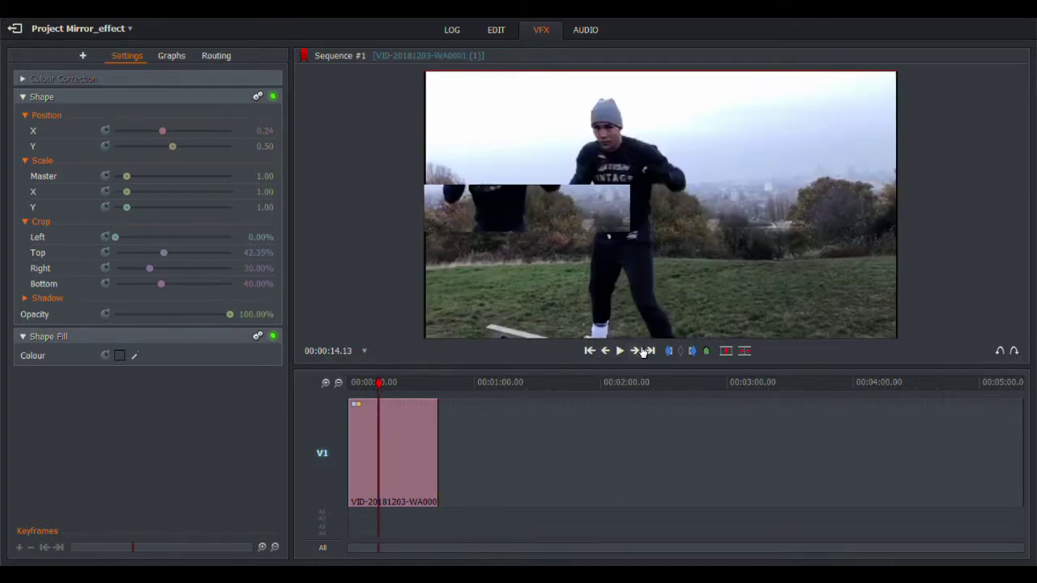
{"action": "left_click", "coordinate": [619, 353]}
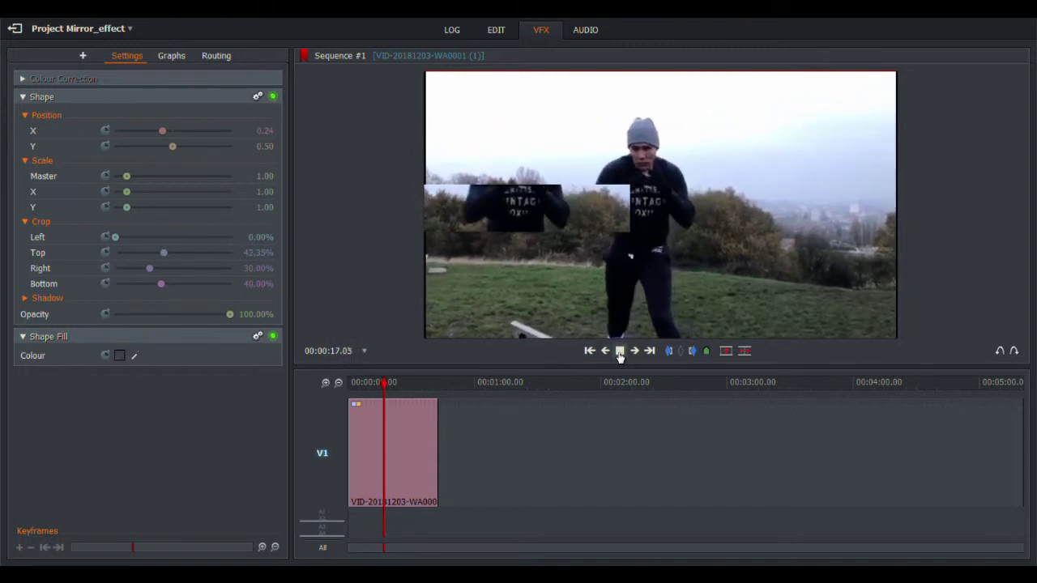
{"action": "left_click", "coordinate": [620, 353]}
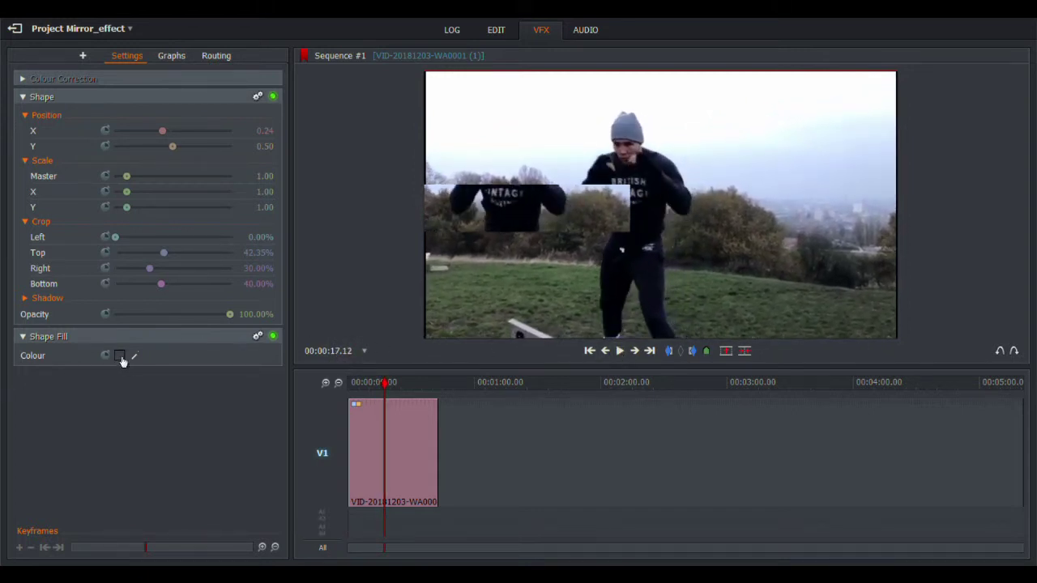
Switch off the Shape Fill, preview the result, and return the playhead to the clip start.
{"action": "left_click", "coordinate": [273, 336]}
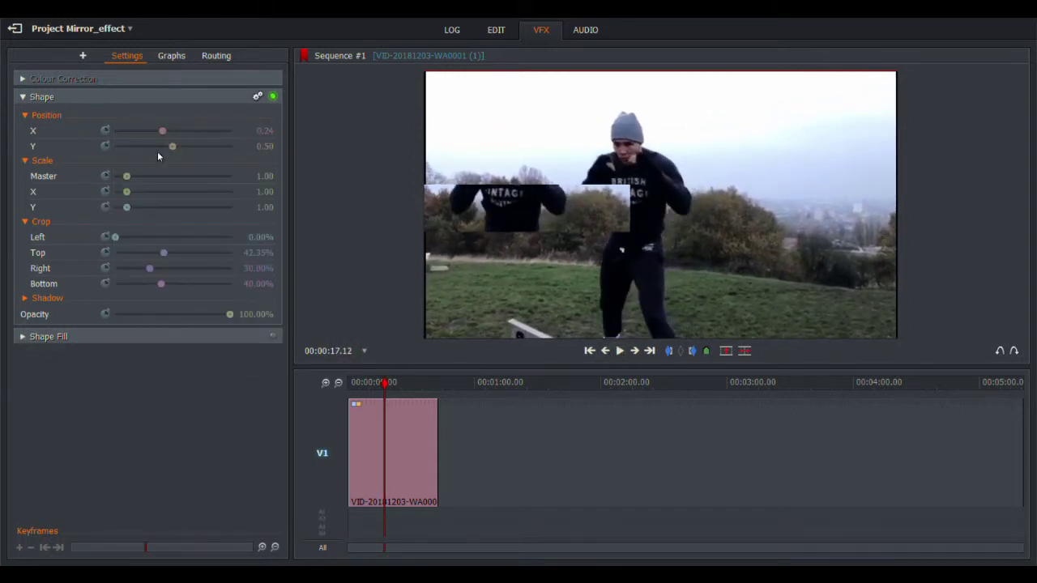
{"action": "left_click", "coordinate": [622, 353]}
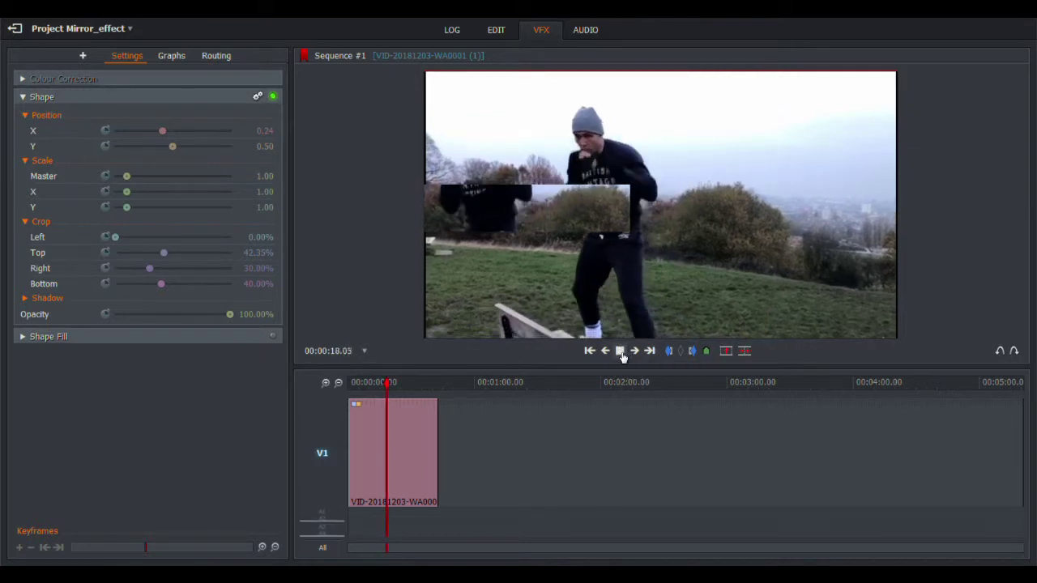
{"action": "left_click", "coordinate": [619, 351]}
{"action": "left_click_drag", "start_coordinate": [387, 383], "coordinate": [349, 384]}
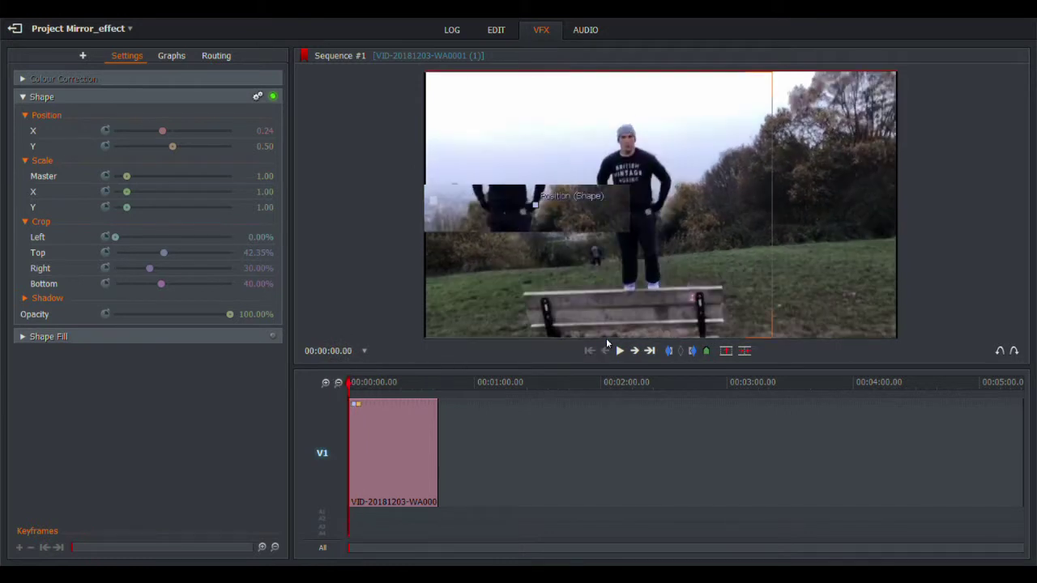
Add another 50% Centre Box to the clip and remove its Heading and Sub Heading text.
{"action": "right_click", "coordinate": [399, 429]}
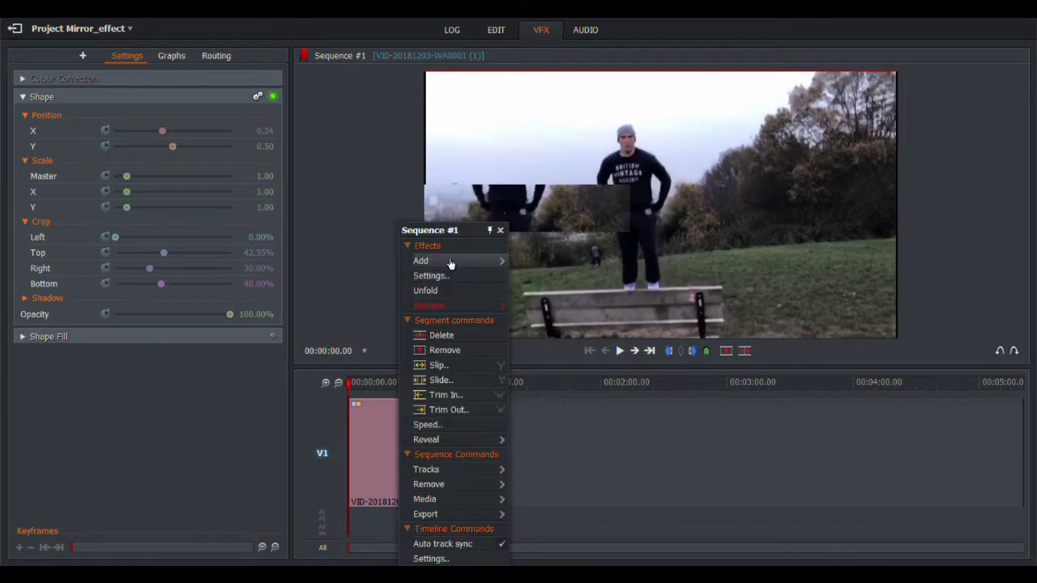
{"action": "mouse_move", "coordinate": [450, 264]}
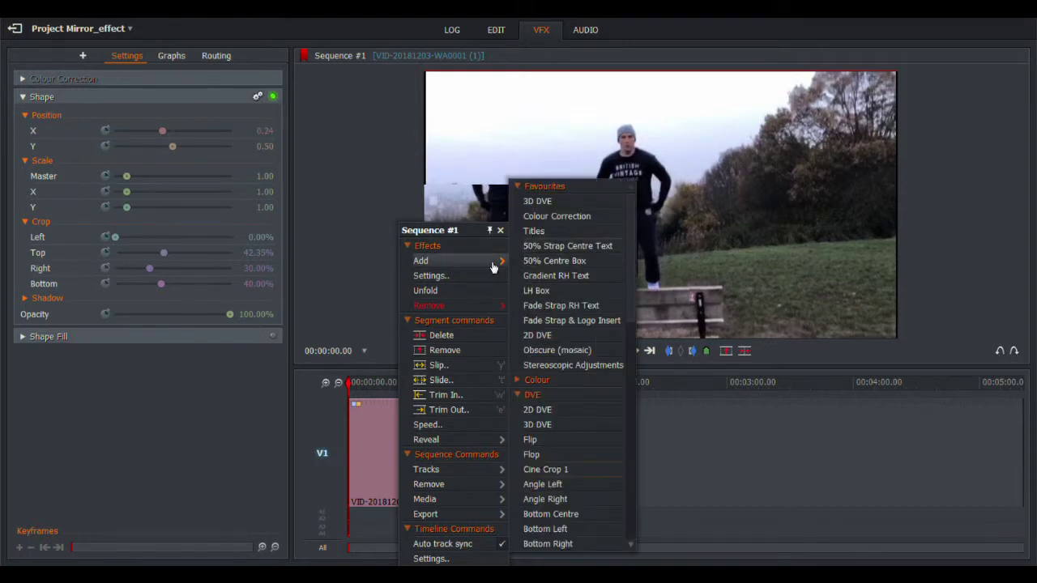
{"action": "left_click", "coordinate": [556, 261]}
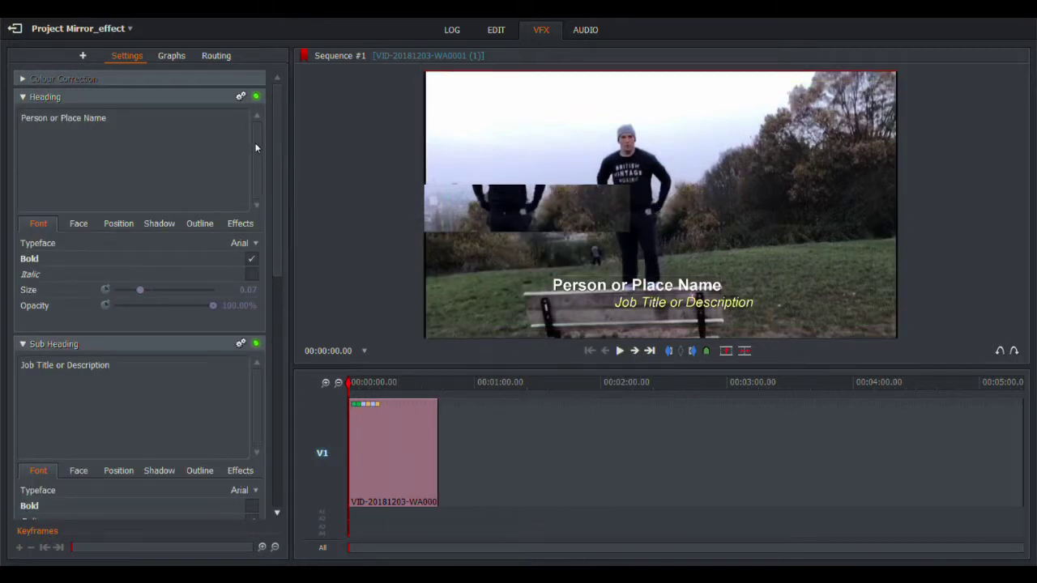
{"action": "left_click", "coordinate": [238, 97]}
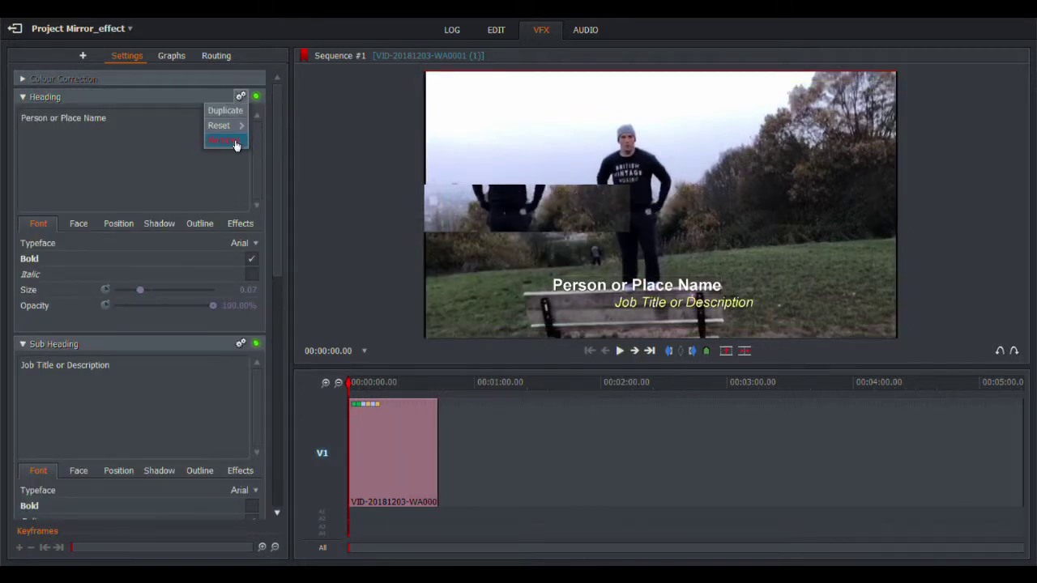
{"action": "left_click", "coordinate": [234, 139]}
{"action": "left_click", "coordinate": [224, 97]}
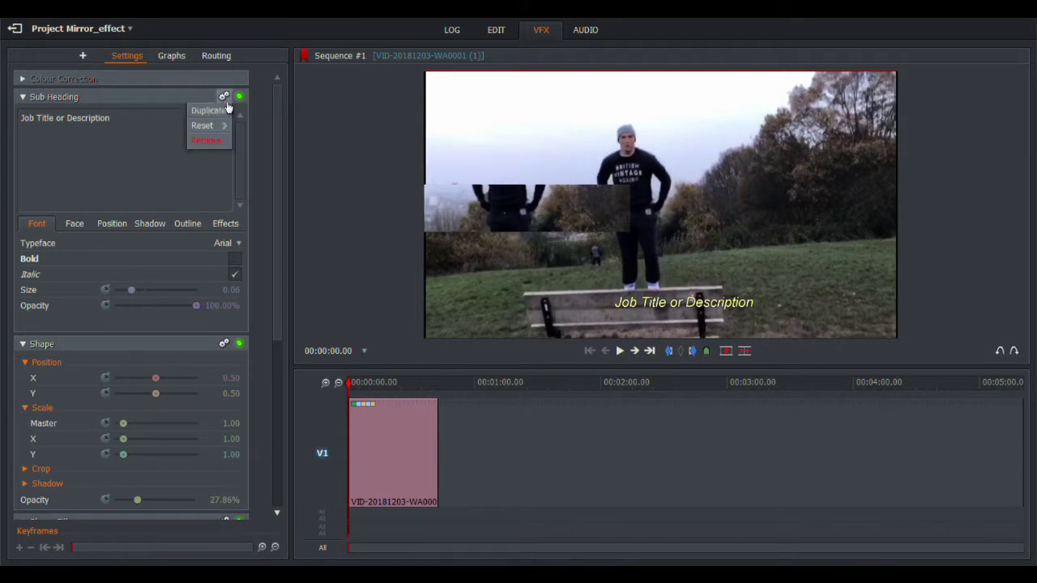
{"action": "left_click", "coordinate": [208, 140]}
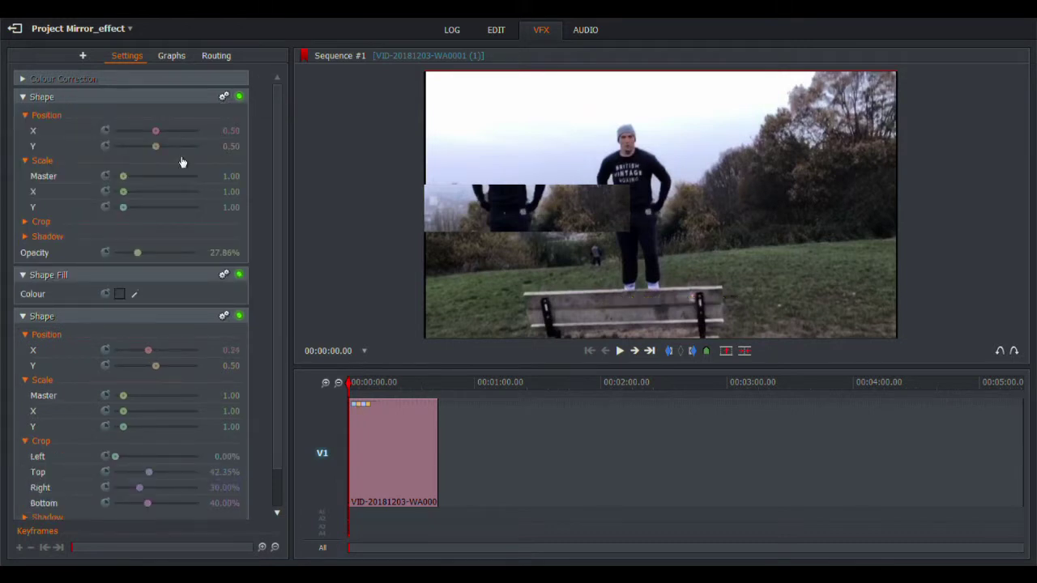
Offset the new shape to X 0.88 and remove both Shape Fill effects.
{"action": "left_click_drag", "start_coordinate": [156, 131], "coordinate": [166, 132]}
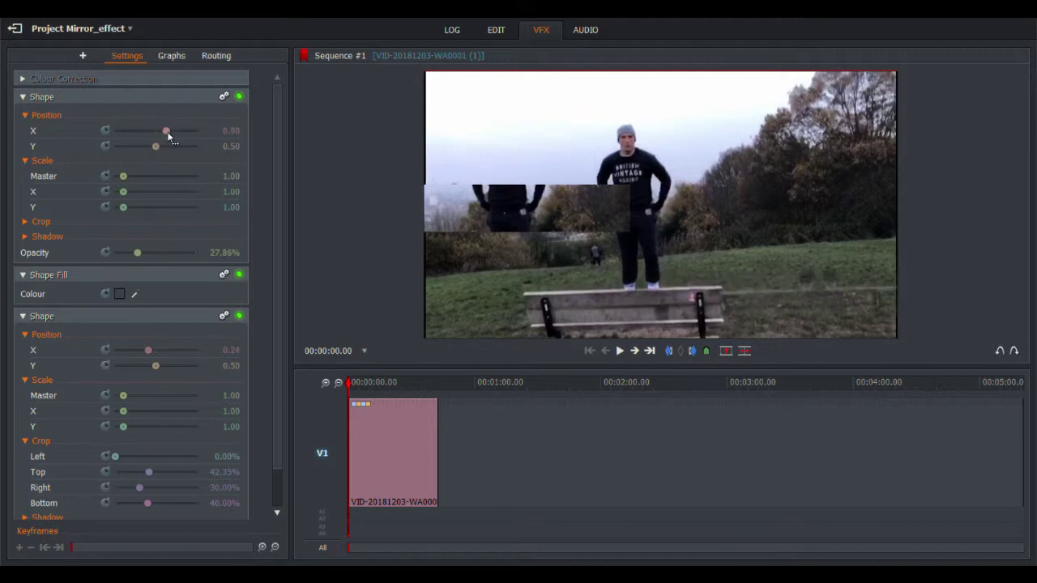
{"action": "left_click", "coordinate": [23, 316]}
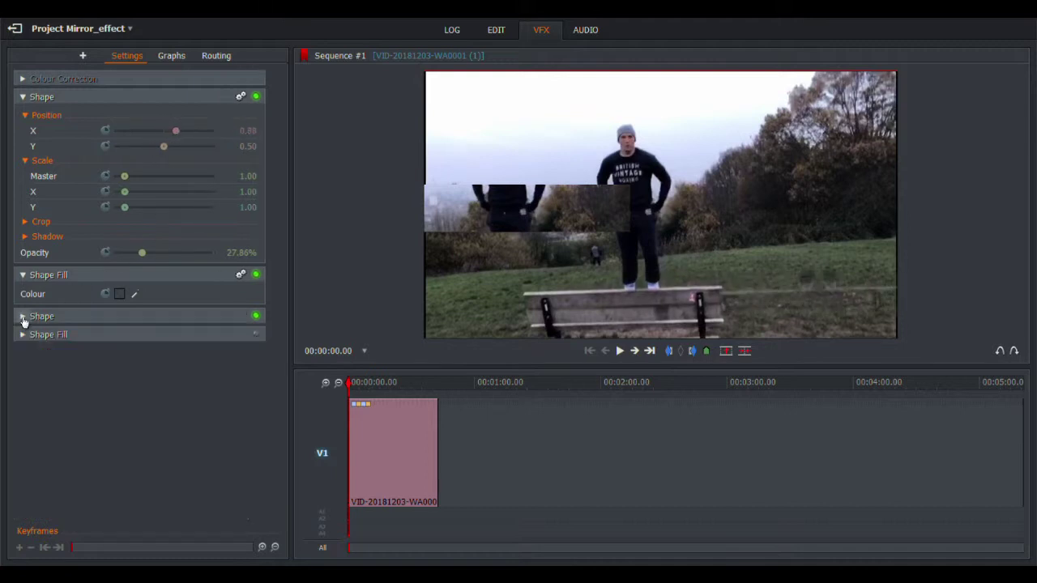
{"action": "left_click", "coordinate": [243, 276]}
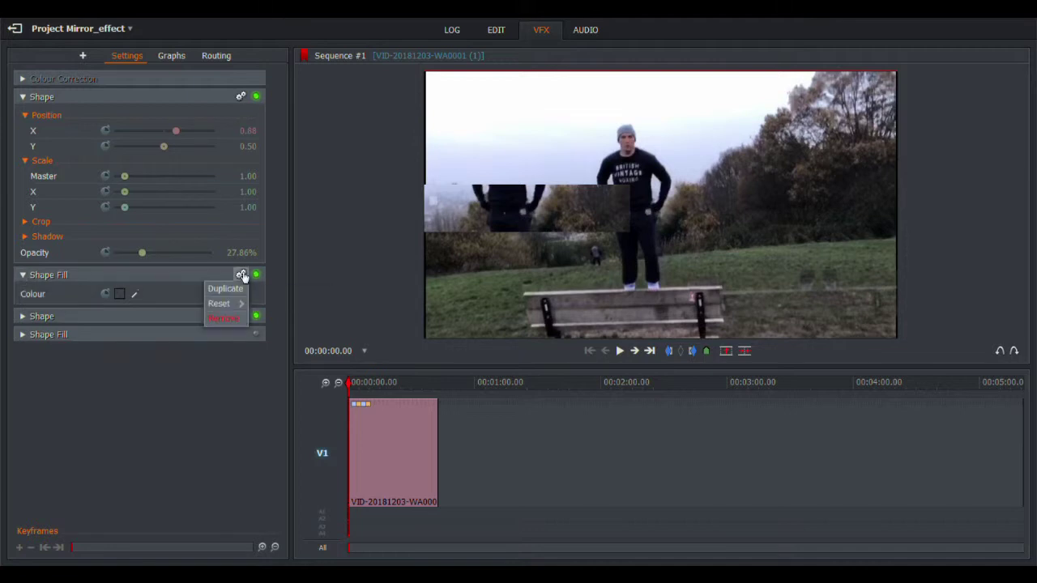
{"action": "left_click", "coordinate": [224, 316]}
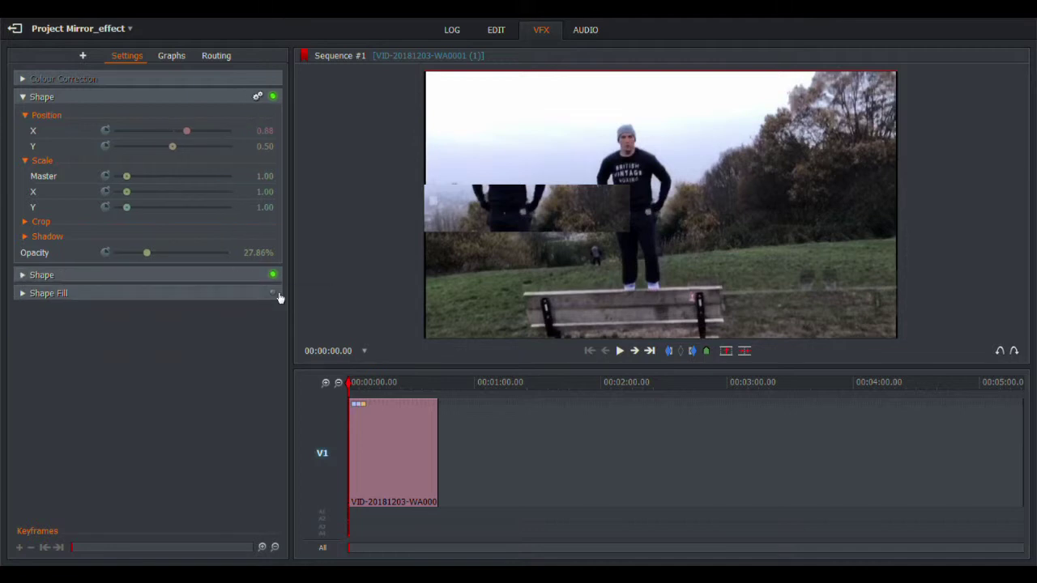
{"action": "left_click", "coordinate": [273, 294]}
{"action": "left_click", "coordinate": [23, 296]}
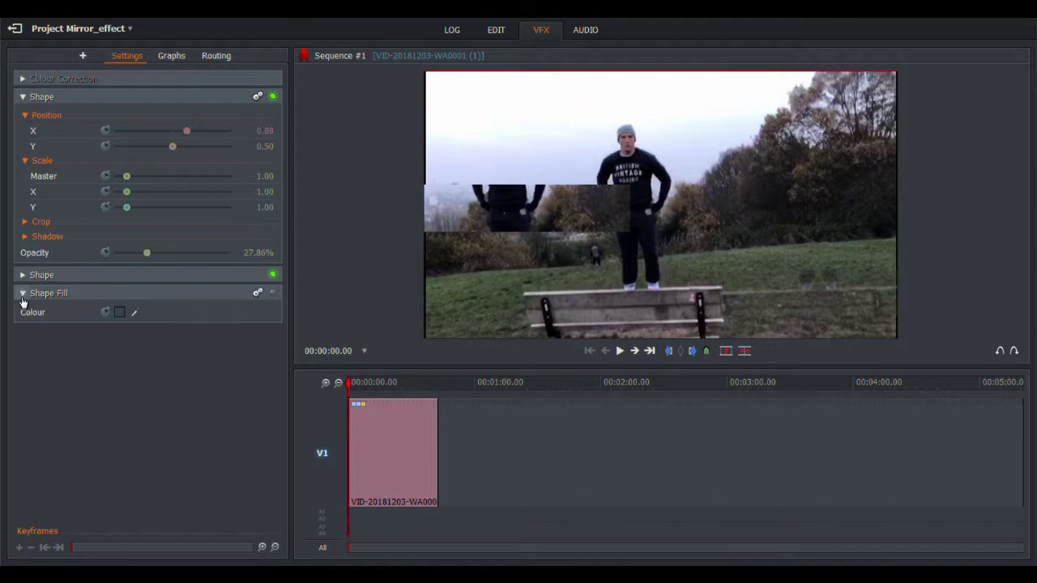
{"action": "left_click", "coordinate": [259, 294]}
{"action": "left_click", "coordinate": [252, 337]}
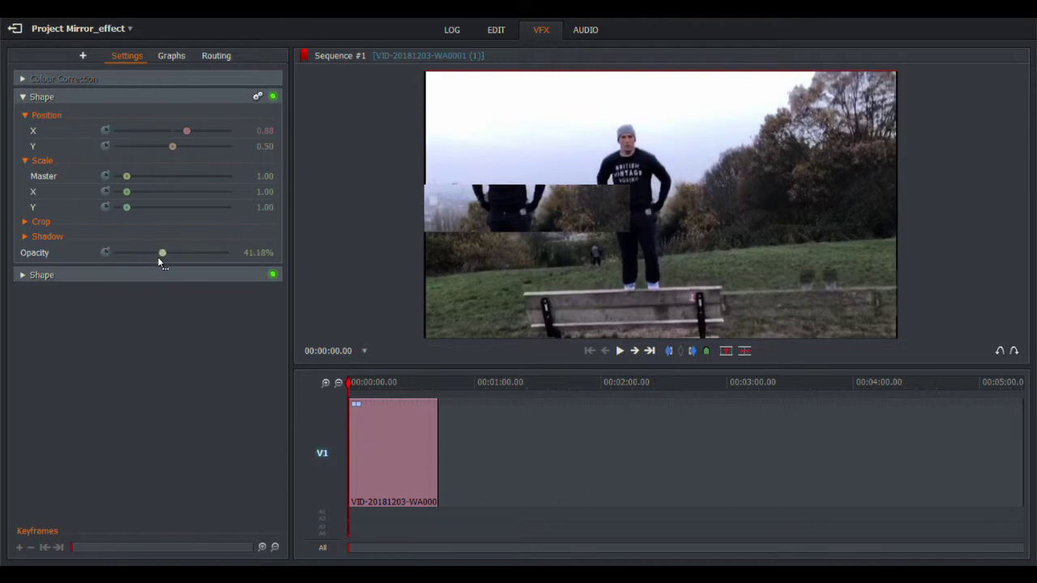
Make the new shape 100% opaque and crop it to Top 64.71%, Bottom 20.00%.
{"action": "left_click_drag", "start_coordinate": [159, 260], "coordinate": [252, 267]}
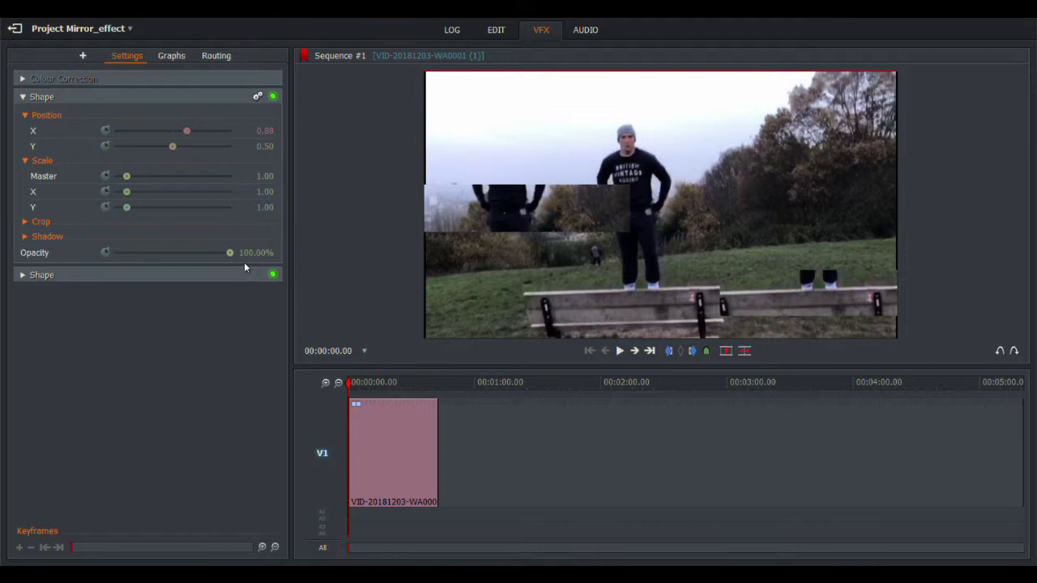
{"action": "left_click", "coordinate": [25, 160]}
{"action": "left_click", "coordinate": [28, 176]}
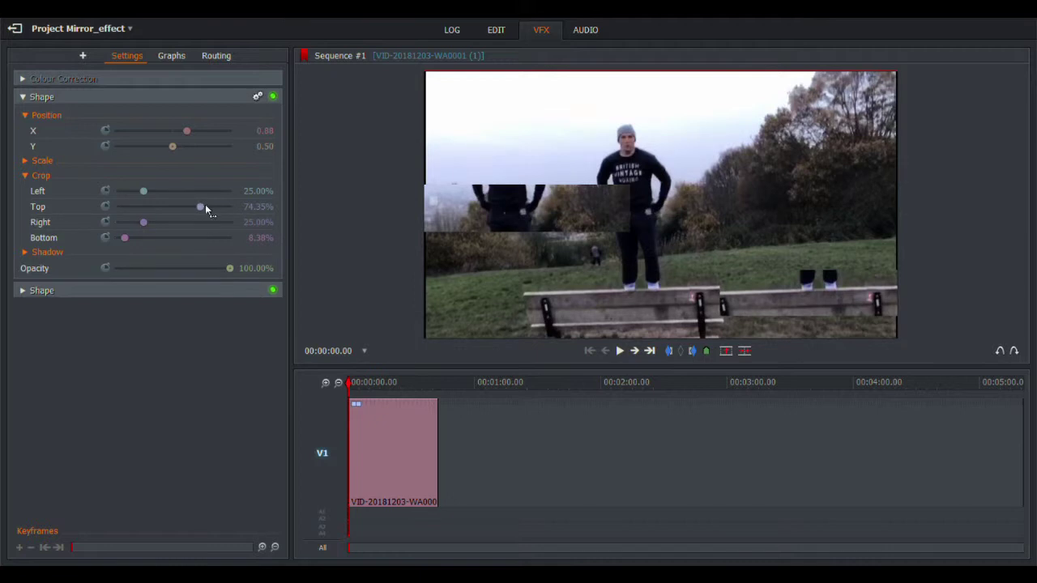
{"action": "left_click_drag", "start_coordinate": [202, 208], "coordinate": [192, 206]}
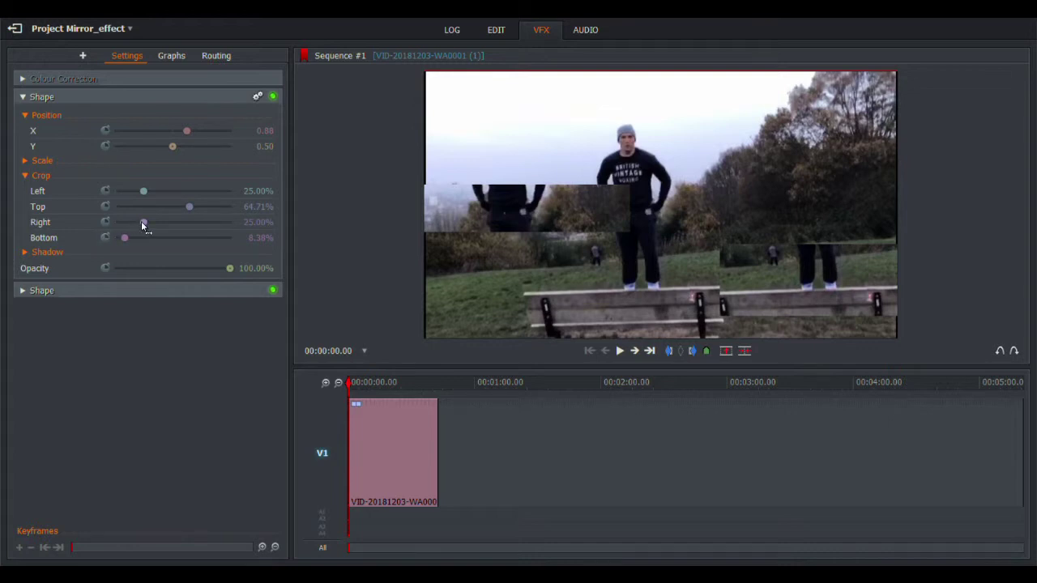
{"action": "left_click_drag", "start_coordinate": [130, 238], "coordinate": [137, 239]}
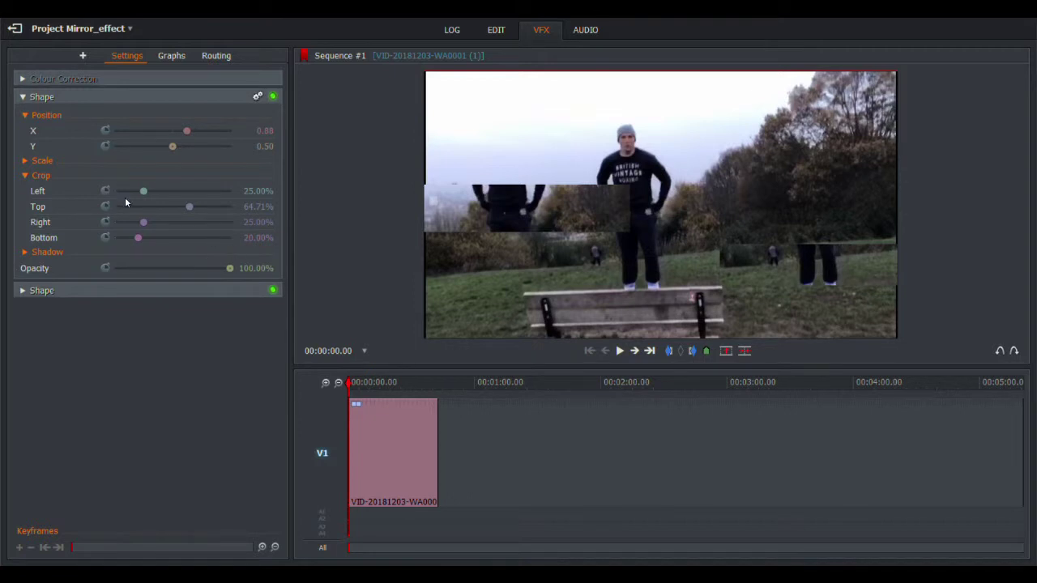
Play back to 00:00:15.05, then lower the Left crop to about 19.41%.
{"action": "left_click", "coordinate": [620, 350]}
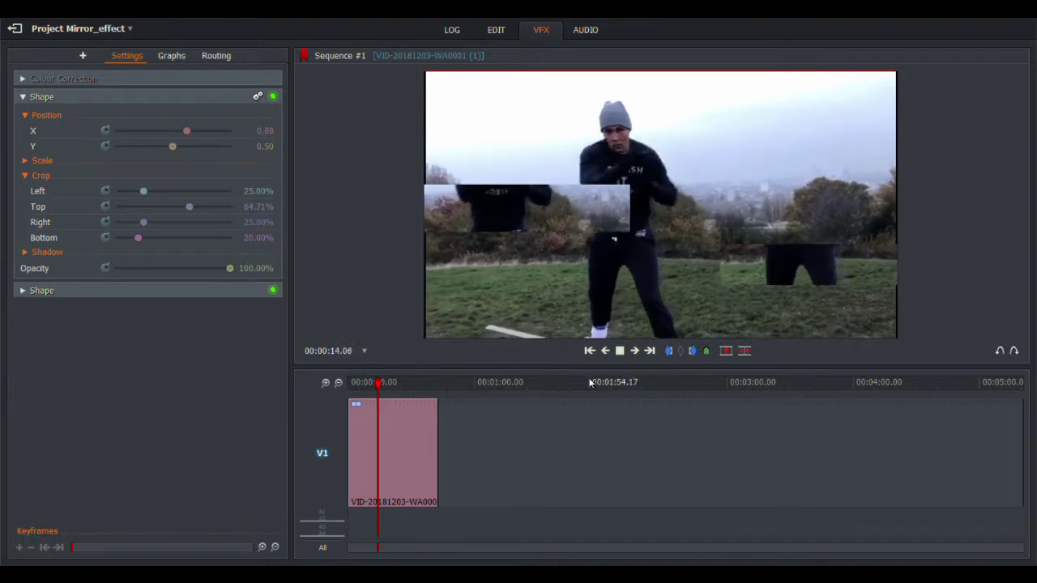
{"action": "left_click", "coordinate": [621, 352]}
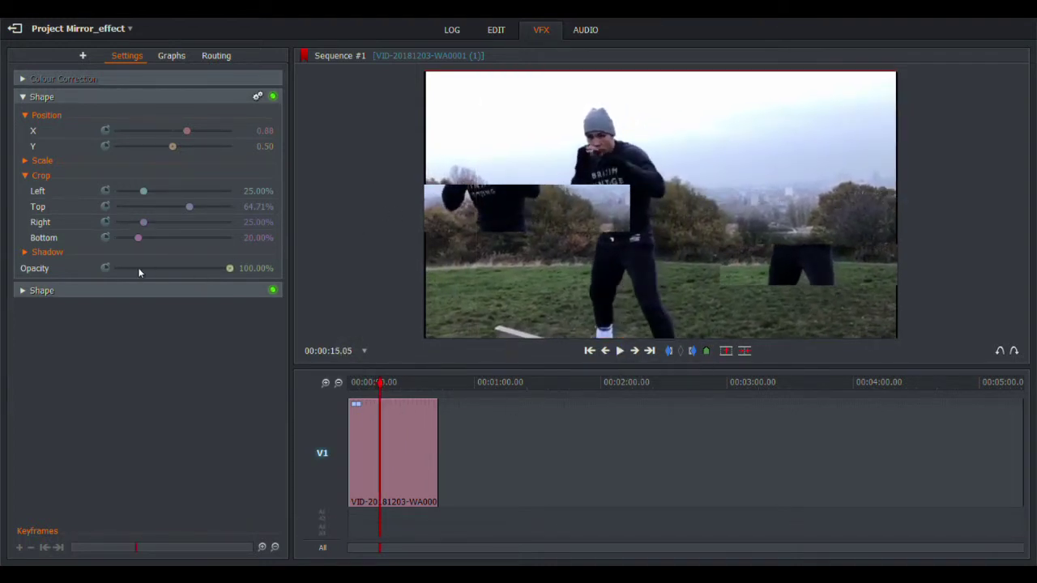
{"action": "mouse_move", "coordinate": [145, 193]}
{"action": "left_mouse_down"}
{"action": "mouse_move", "coordinate": [134, 196]}
{"action": "mouse_move", "coordinate": [156, 196]}
{"action": "mouse_move", "coordinate": [136, 197]}
{"action": "left_mouse_up"}
Set the other Shape's Crop Right to 72.94% and enable keyframing for it, with the playhead near 9 s.
{"action": "left_click", "coordinate": [27, 98]}
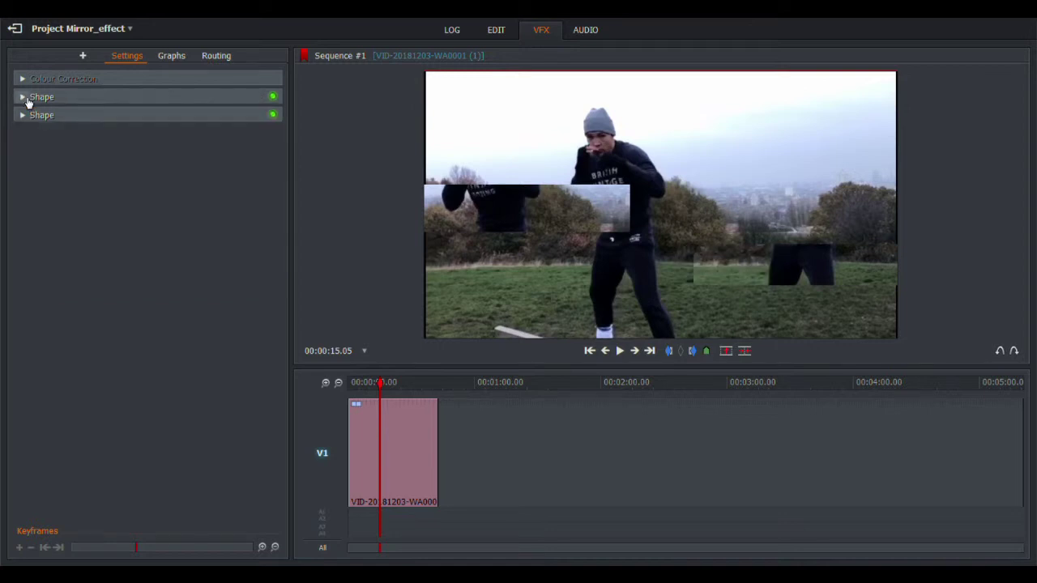
{"action": "left_click", "coordinate": [27, 115]}
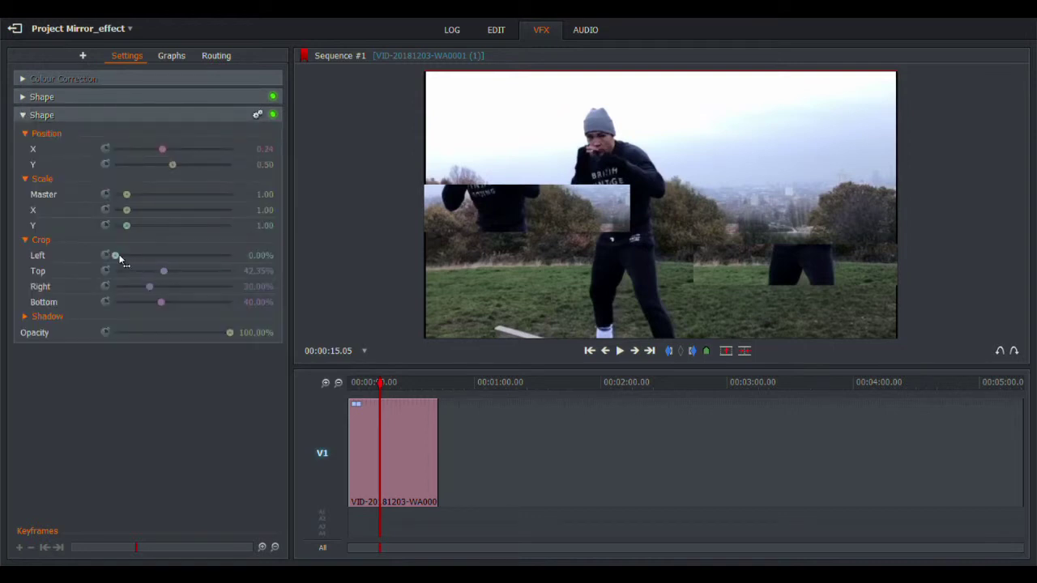
{"action": "left_click_drag", "start_coordinate": [120, 255], "coordinate": [142, 255]}
{"action": "left_click_drag", "start_coordinate": [154, 292], "coordinate": [203, 285]}
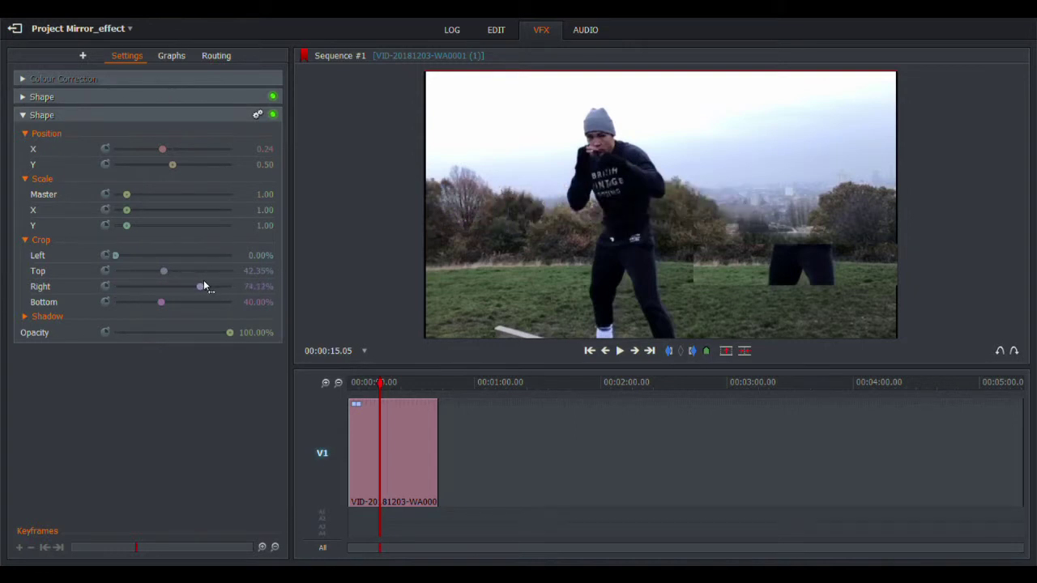
{"action": "left_click", "coordinate": [199, 286]}
{"action": "left_click", "coordinate": [108, 287]}
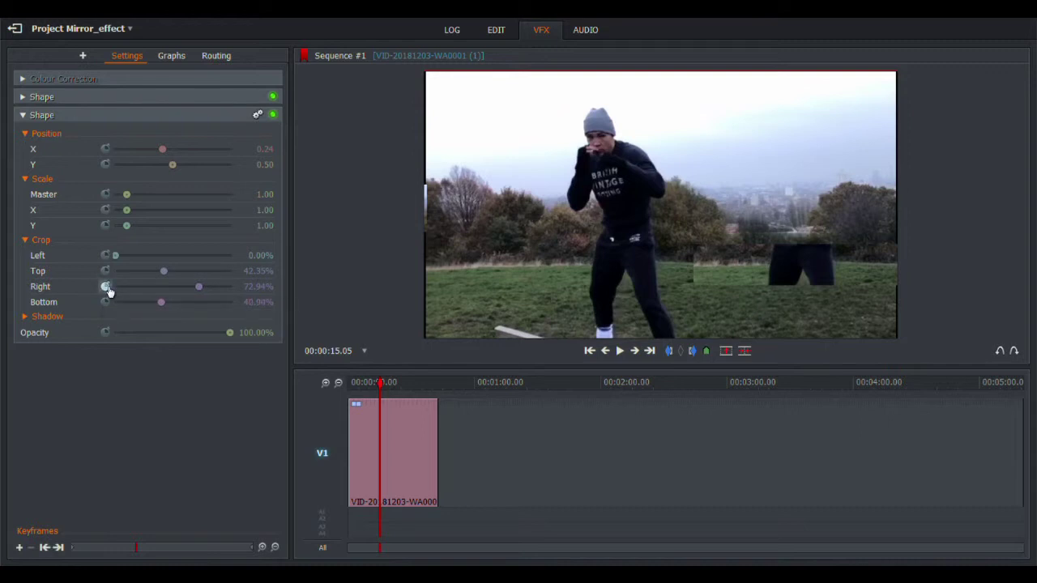
{"action": "left_click", "coordinate": [371, 387]}
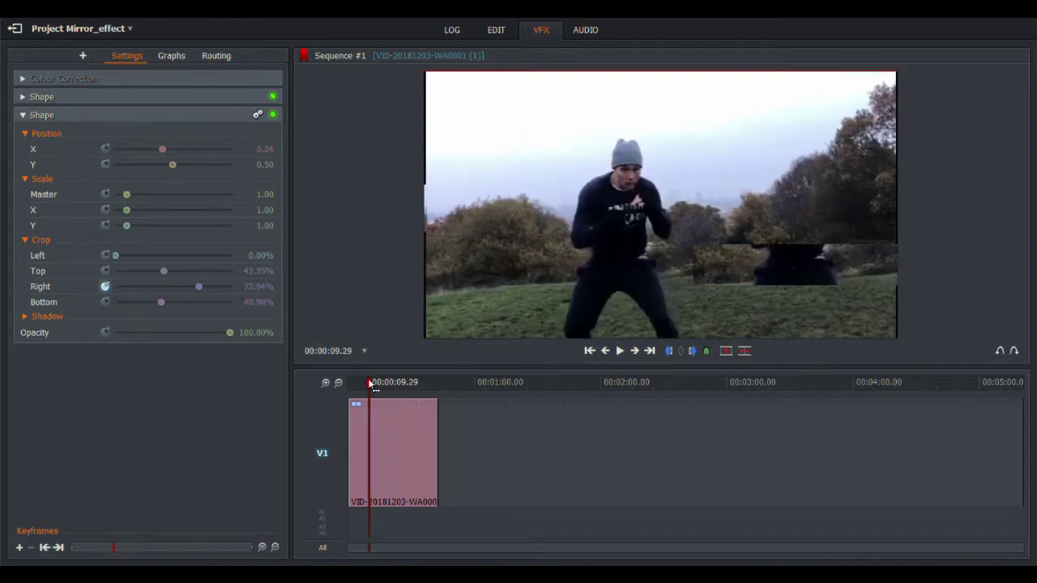
Keyframe the Right crop from 72.94% at about 9 s to 28.24% at about 18 s, then rewind.
{"action": "left_click", "coordinate": [20, 549]}
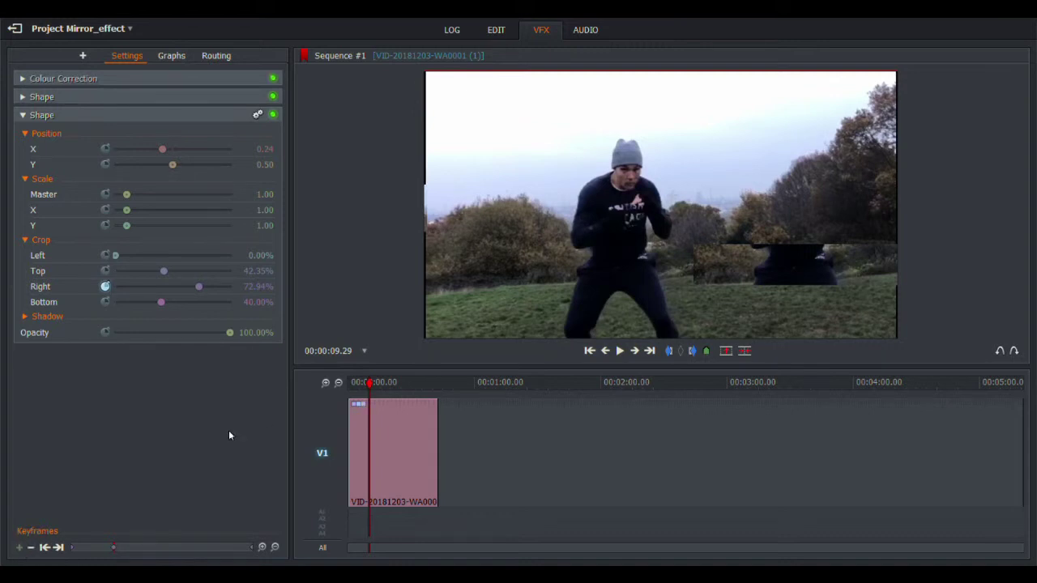
{"action": "left_click_drag", "start_coordinate": [372, 385], "coordinate": [388, 388]}
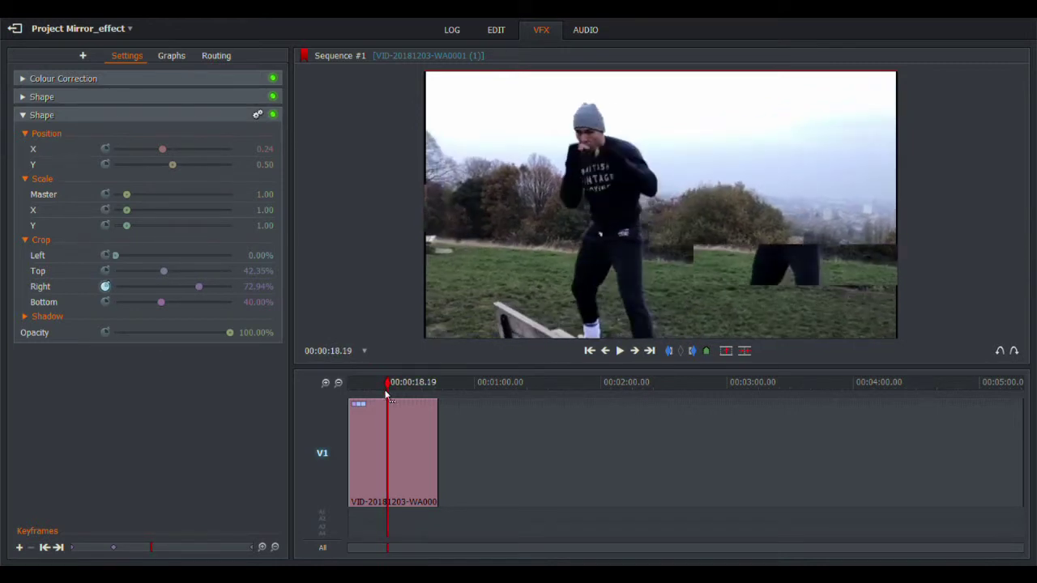
{"action": "left_click", "coordinate": [21, 548]}
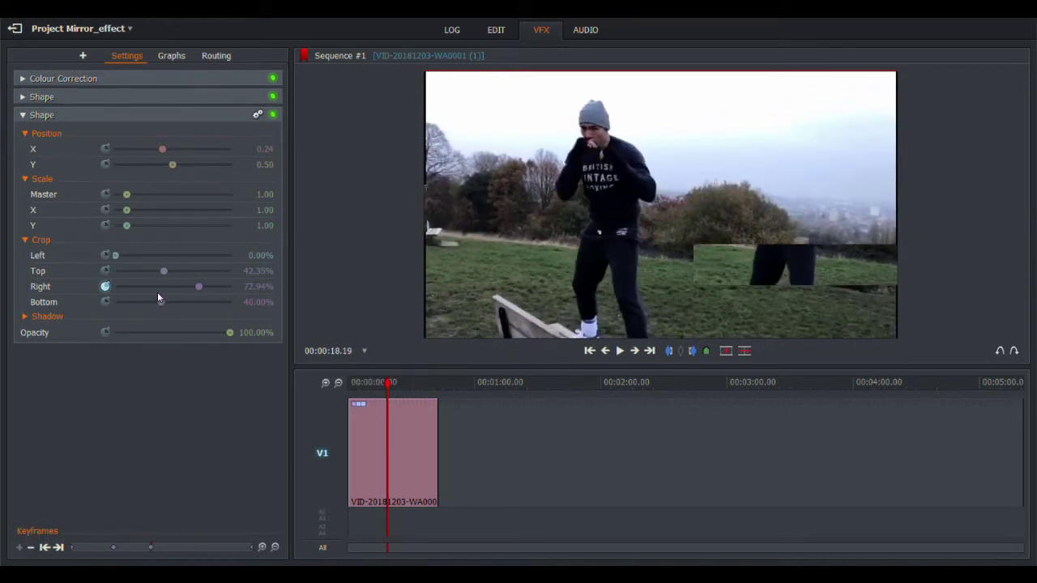
{"action": "left_click_drag", "start_coordinate": [201, 287], "coordinate": [150, 296]}
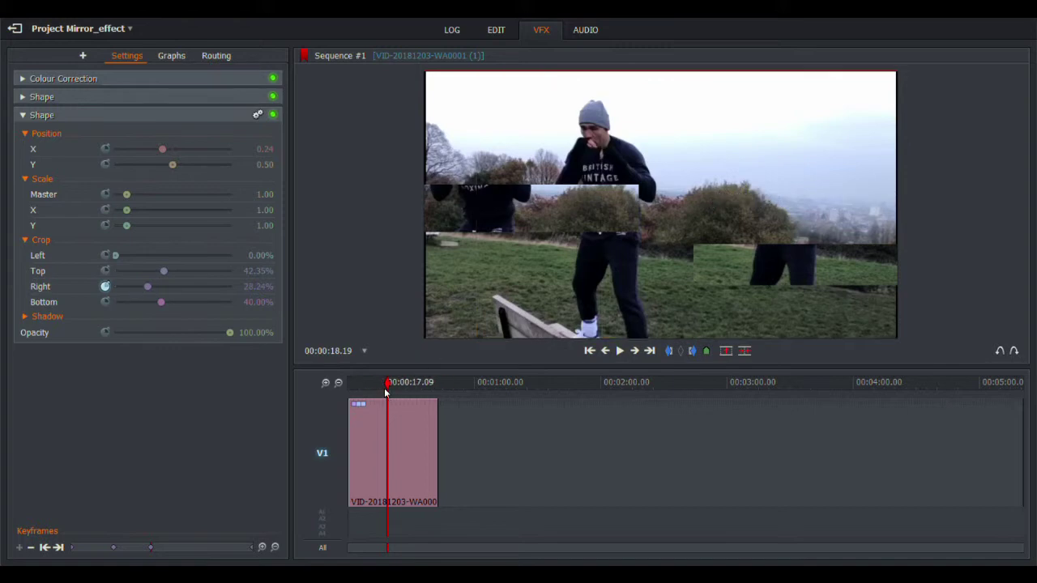
{"action": "left_click_drag", "start_coordinate": [388, 395], "coordinate": [340, 386]}
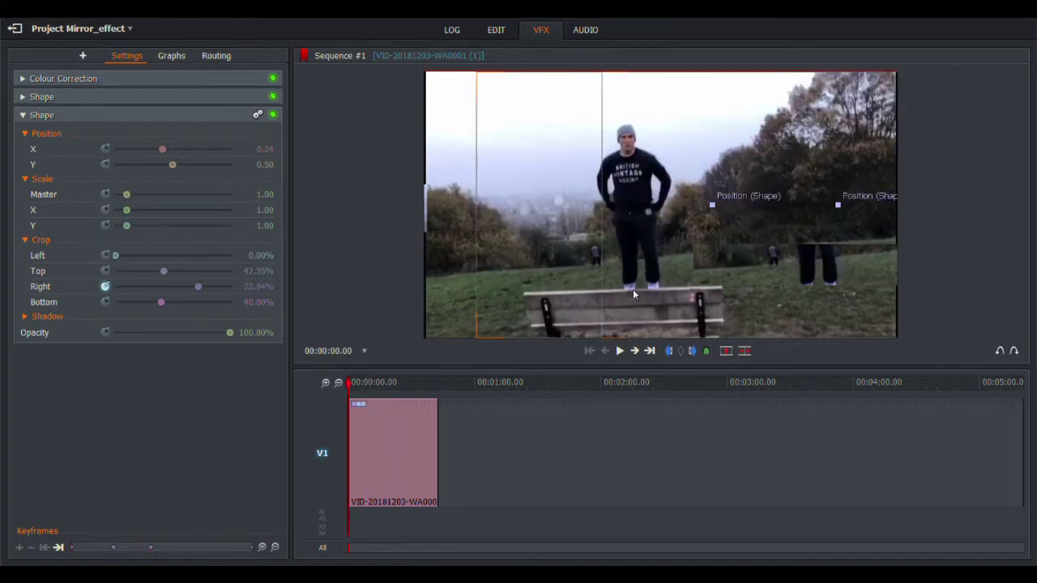
{"action": "left_click", "coordinate": [620, 351]}
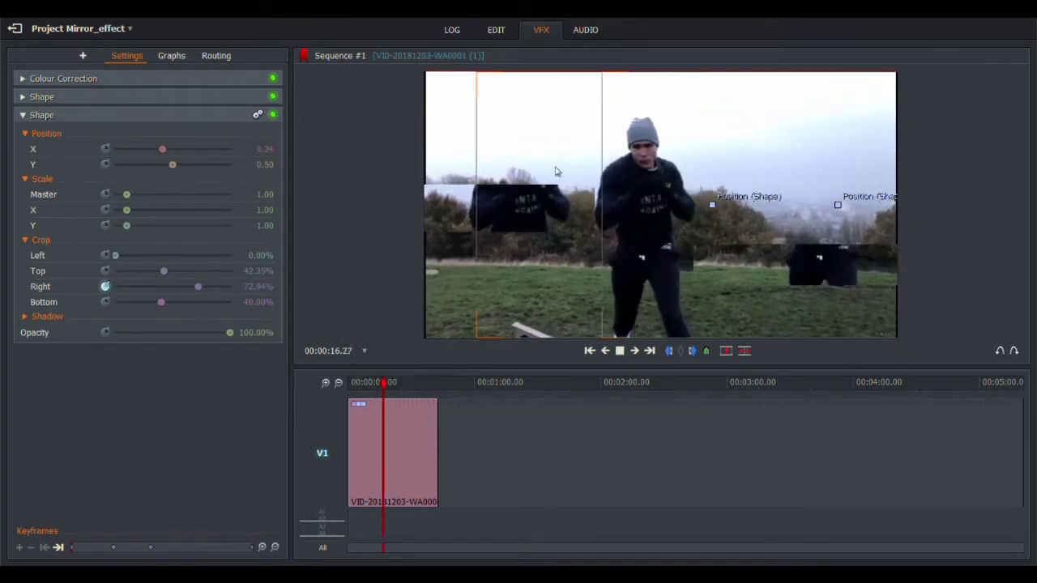
{"action": "left_click", "coordinate": [619, 354]}
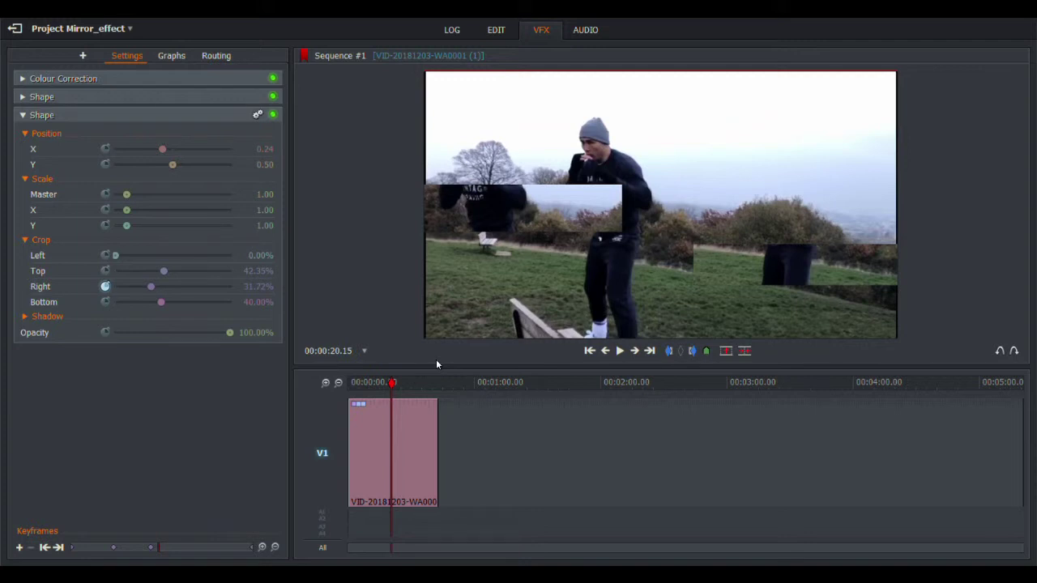
Add a 50% Centre Box from the clip's Text effects, showing placeholder Heading and Sub Heading.
{"action": "right_click", "coordinate": [399, 437]}
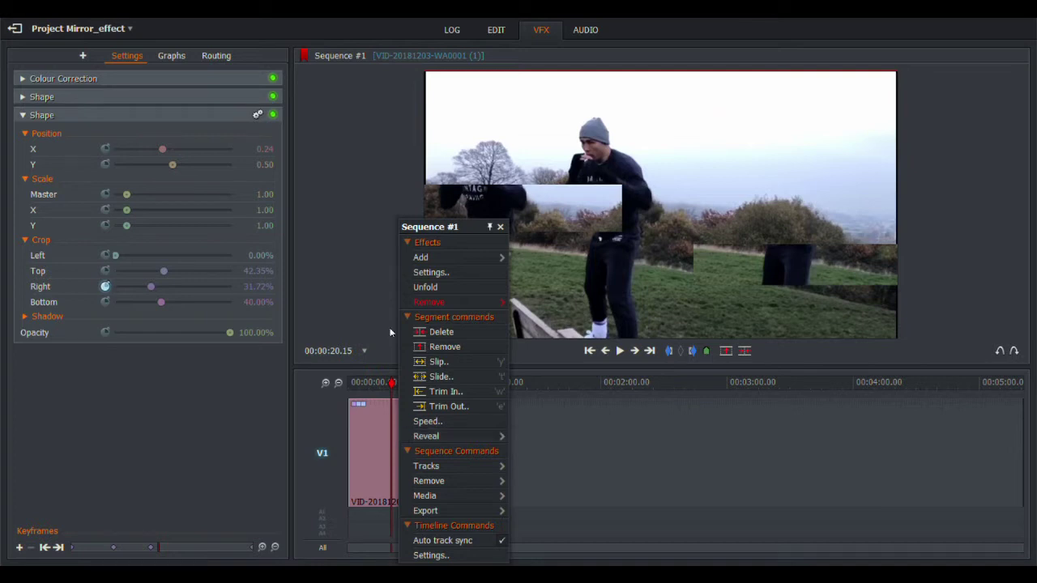
{"action": "mouse_move", "coordinate": [480, 262]}
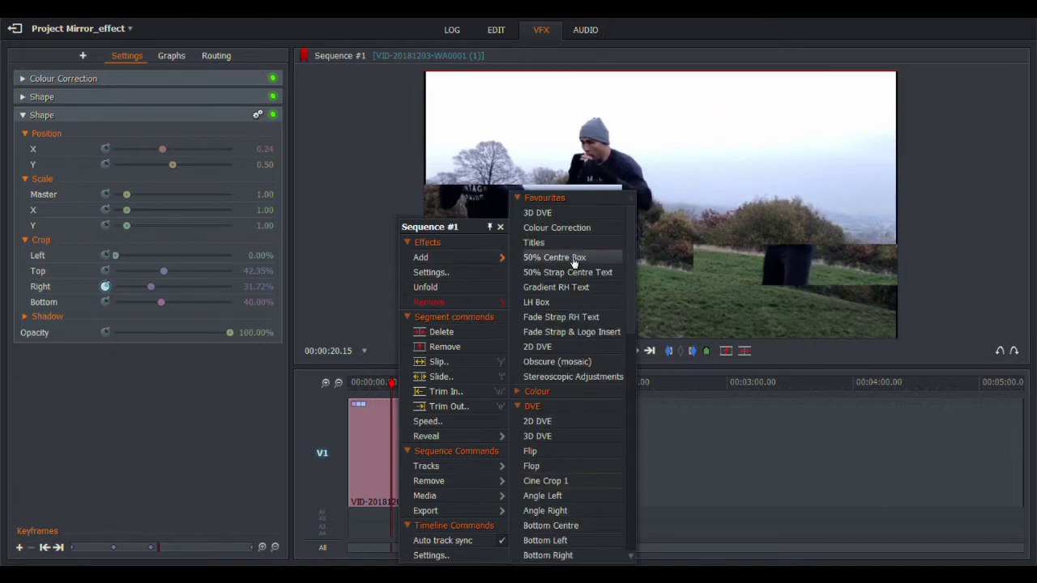
{"action": "scroll", "coordinate": [530, 398], "scroll_direction": "down", "scroll_amount": 12}
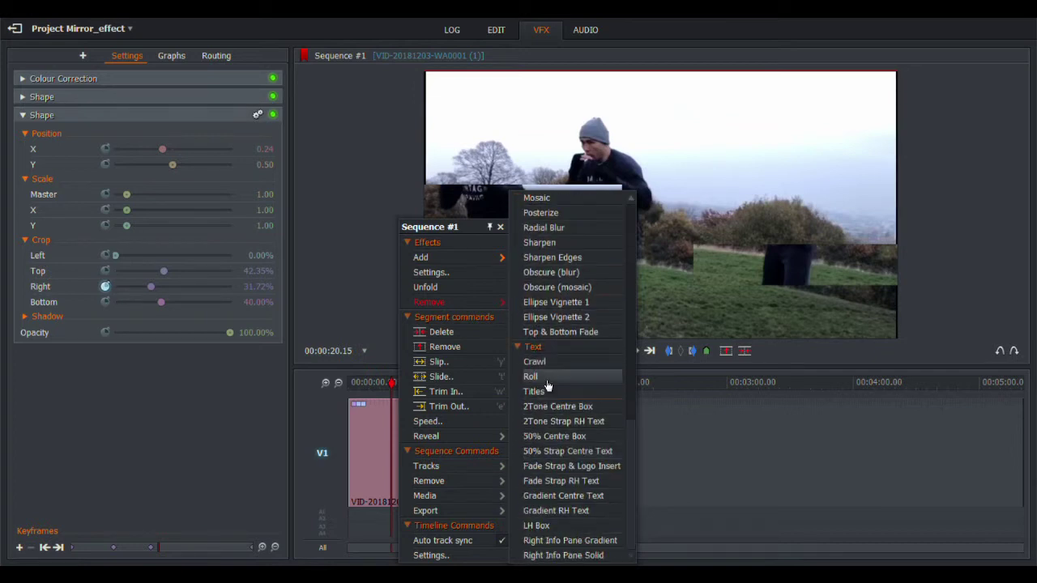
{"action": "left_click", "coordinate": [576, 438]}
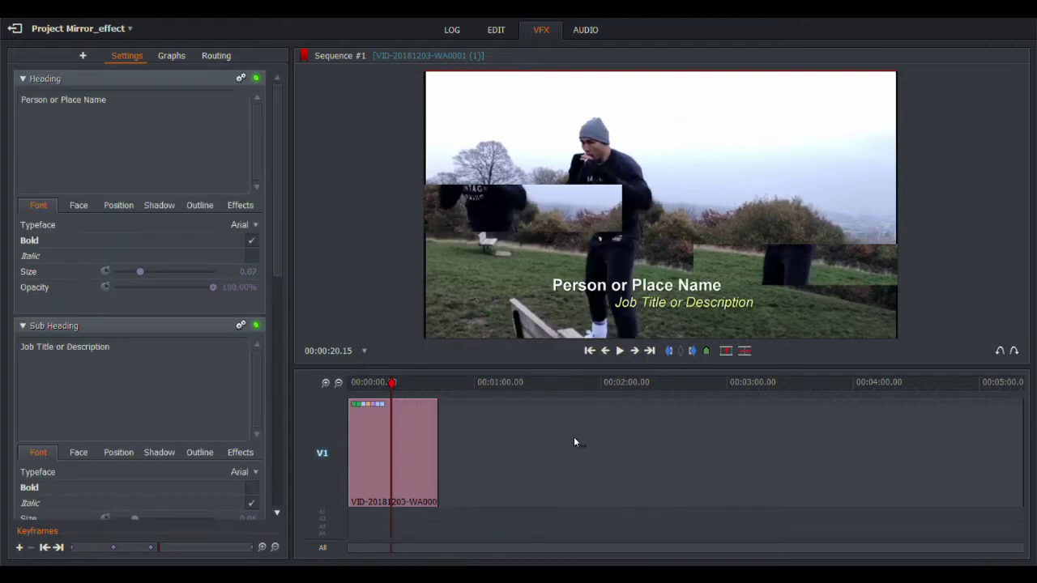
Remove the Heading and Sub Heading text layers from the new Centre Box.
{"action": "left_click", "coordinate": [240, 80]}
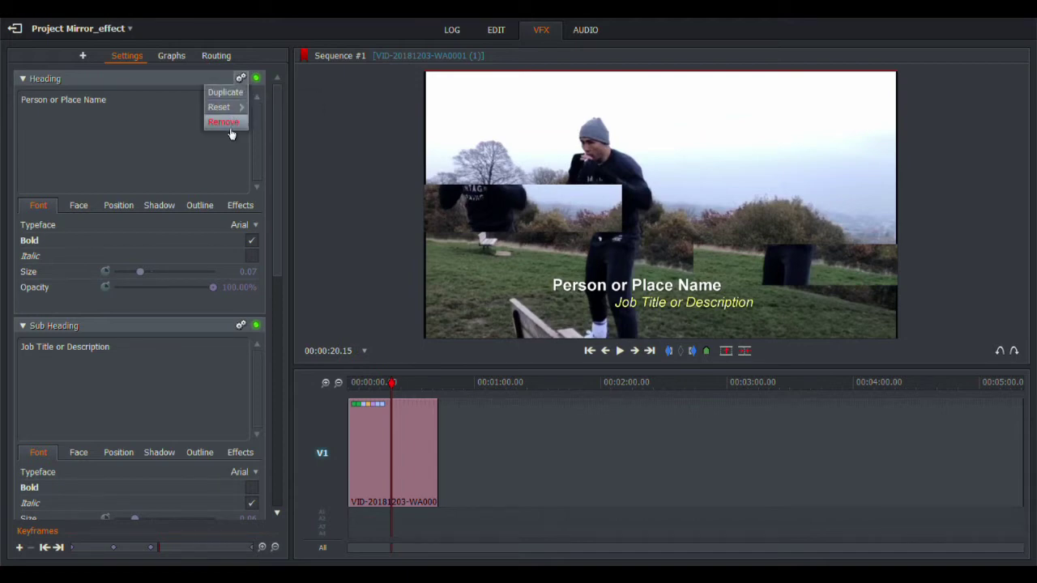
{"action": "left_click", "coordinate": [231, 128]}
{"action": "left_click", "coordinate": [224, 79]}
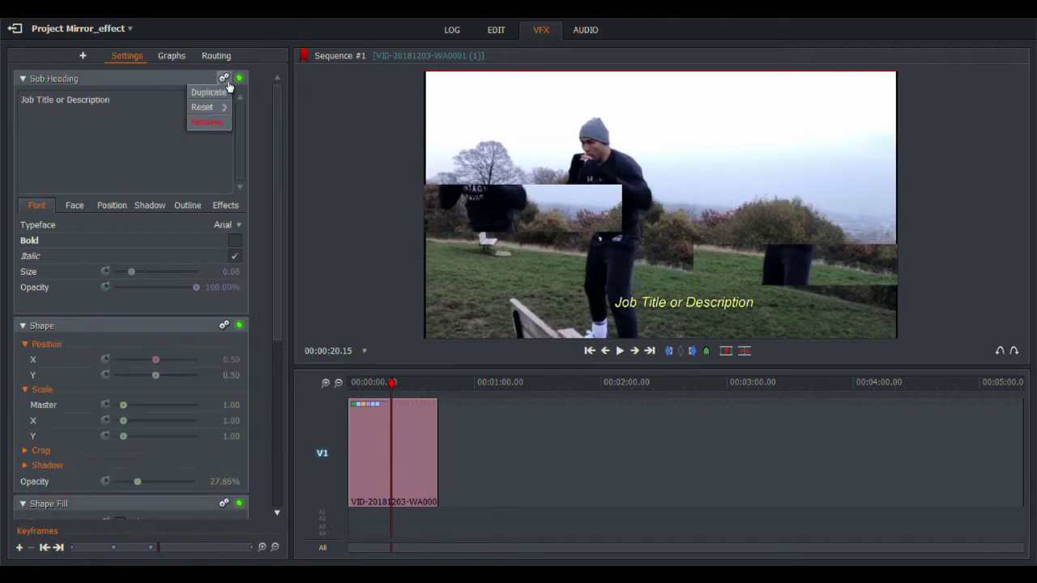
{"action": "left_click", "coordinate": [226, 124]}
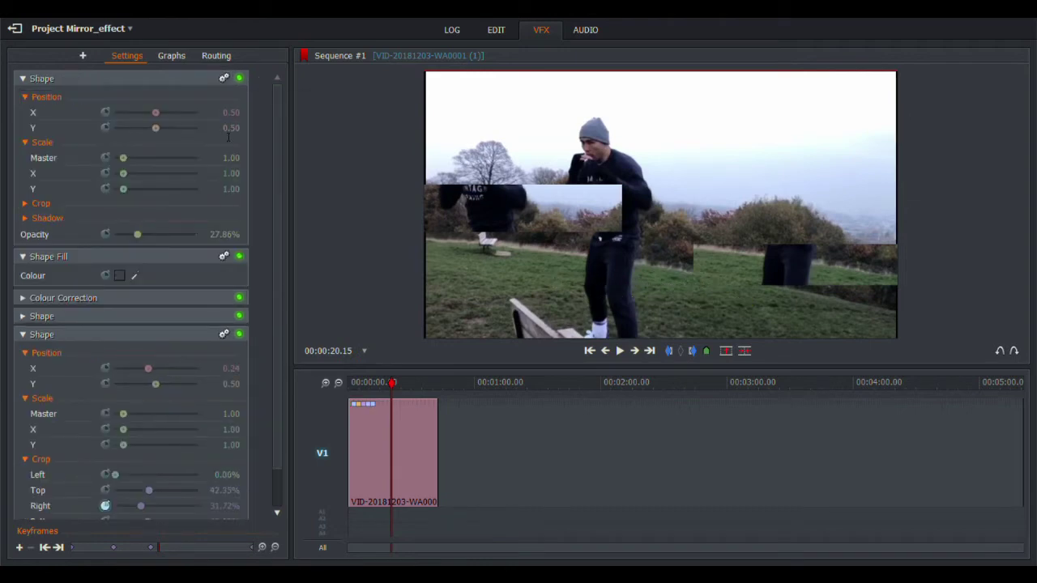
Make the box shape 100% opaque and shift it slightly right along X.
{"action": "left_click_drag", "start_coordinate": [141, 235], "coordinate": [231, 239]}
{"action": "left_click", "coordinate": [26, 203]}
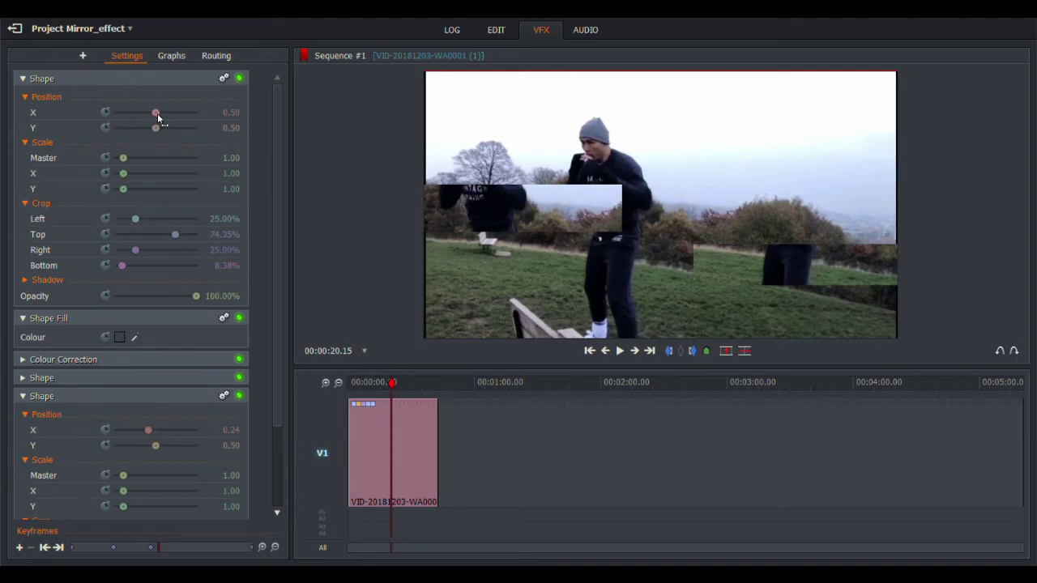
{"action": "mouse_move", "coordinate": [155, 112]}
{"action": "left_mouse_down"}
{"action": "mouse_move", "coordinate": [136, 116]}
{"action": "mouse_move", "coordinate": [165, 120]}
{"action": "left_mouse_up"}
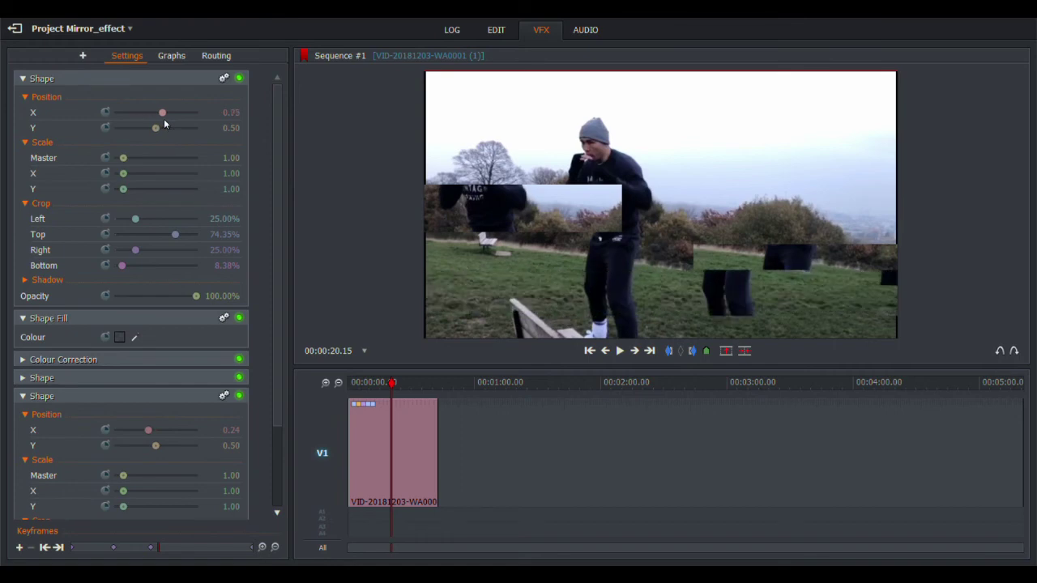